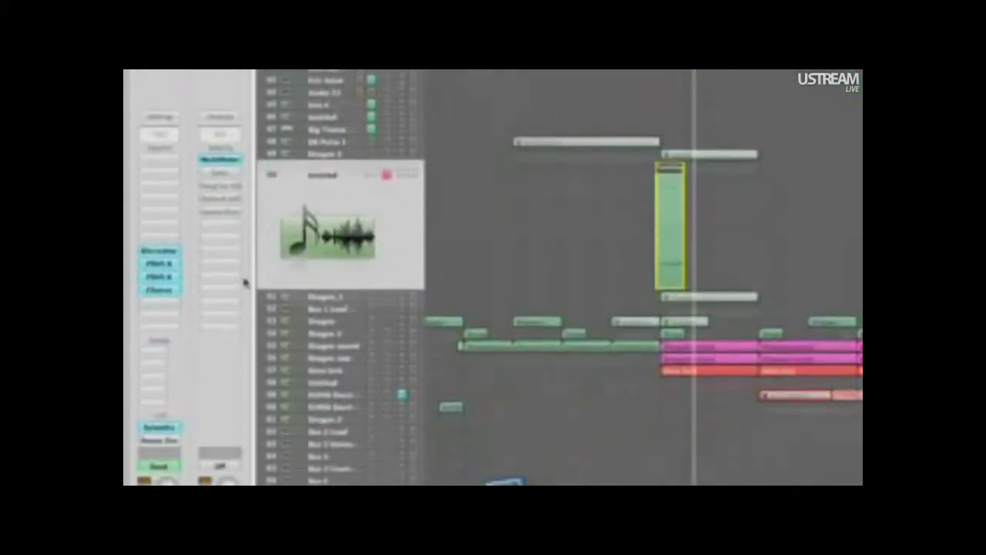
# Bypass the Bitcrusher, both Pitch Shifter II and the Chorus inserts on the selected Untitled track
pyautogui.keyDown('alt'); pyautogui.click(170, 256); pyautogui.keyUp('alt')
pyautogui.keyDown('alt'); pyautogui.click(170, 269); pyautogui.keyUp('alt')
pyautogui.keyDown('alt'); pyautogui.click(169, 283); pyautogui.keyUp('alt')
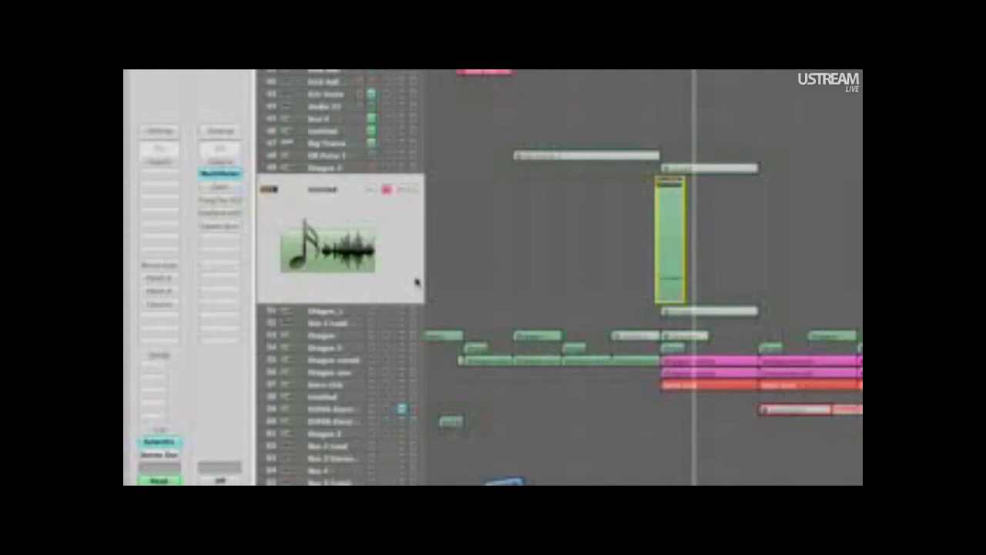
pyautogui.hscroll(-2, 409, 282)
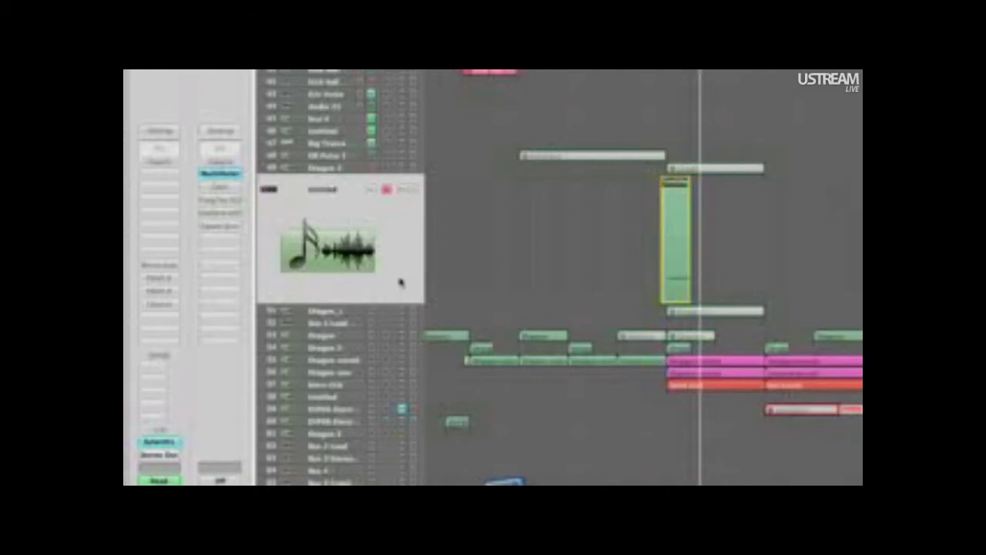
# Open the Untitled track's Sylenth1 instrument in its own interface and adjust an oscillator's volume
pyautogui.doubleClick(160, 302)
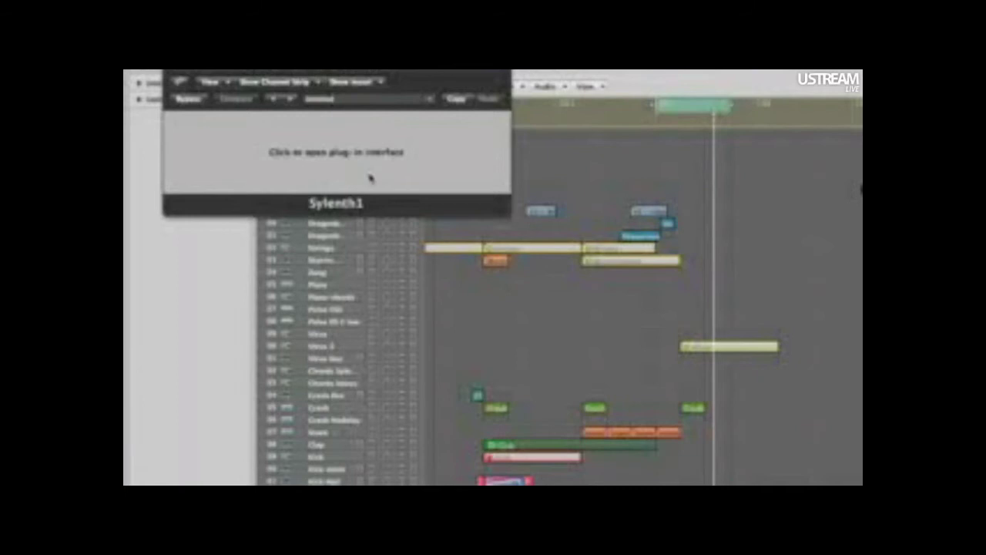
pyautogui.click(371, 178)
pyautogui.moveTo(475, 118); pyautogui.dragTo(768, 393)
pyautogui.moveTo(493, 279); pyautogui.dragTo(491, 237)
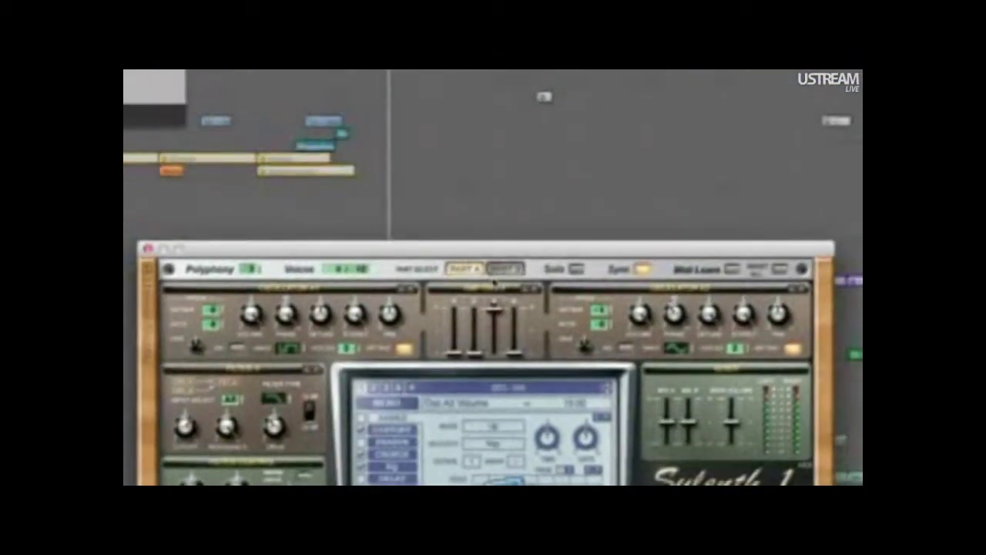
pyautogui.click(351, 229)
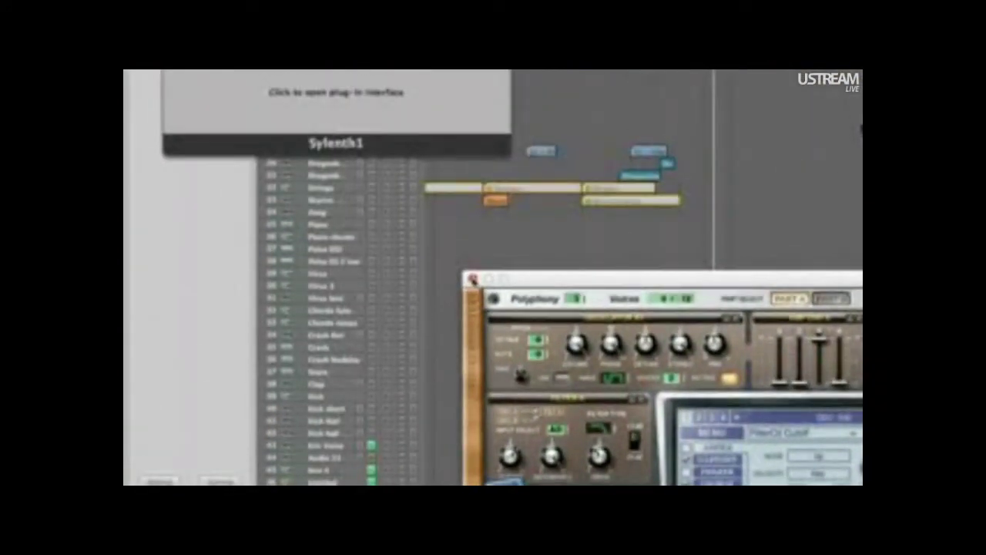
pyautogui.click(473, 279)
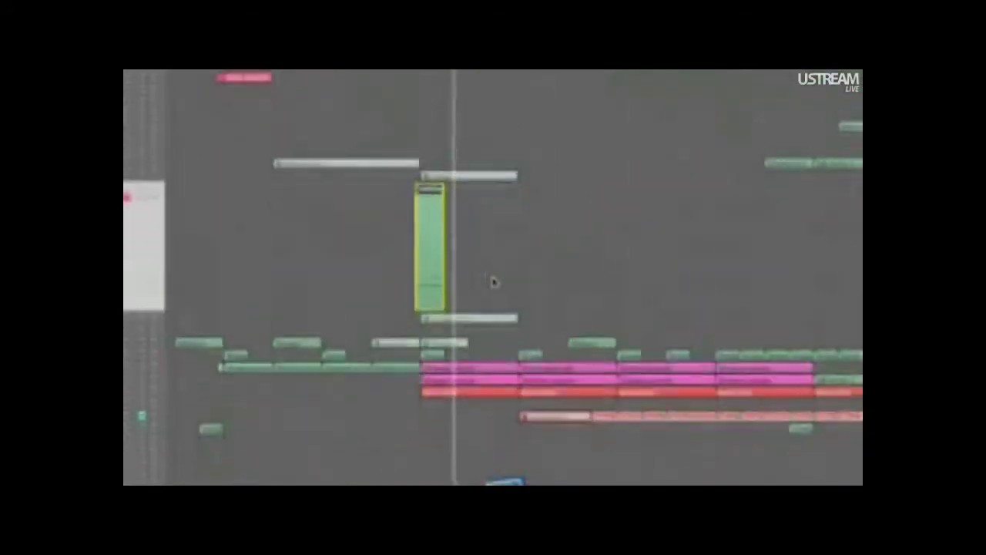
# Show the track automation so the Sylenth1 filter cutoff curve can be examined over the Untitled region
pyautogui.moveTo(493, 282); pyautogui.dragTo(374, 339)
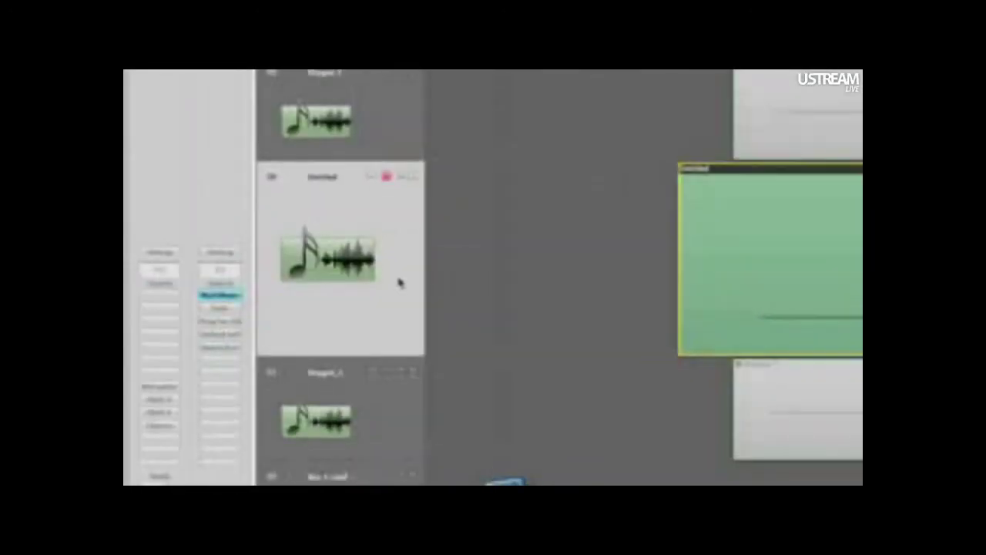
pyautogui.press('a')
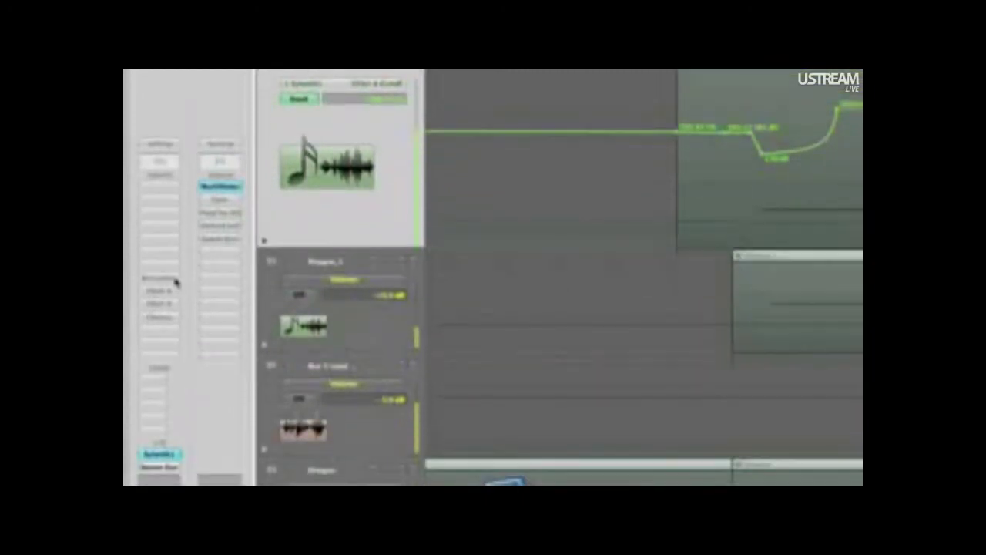
# Re-enable the Bitcrusher insert on the Untitled track and audition its effect over the looped region
pyautogui.click(161, 278)
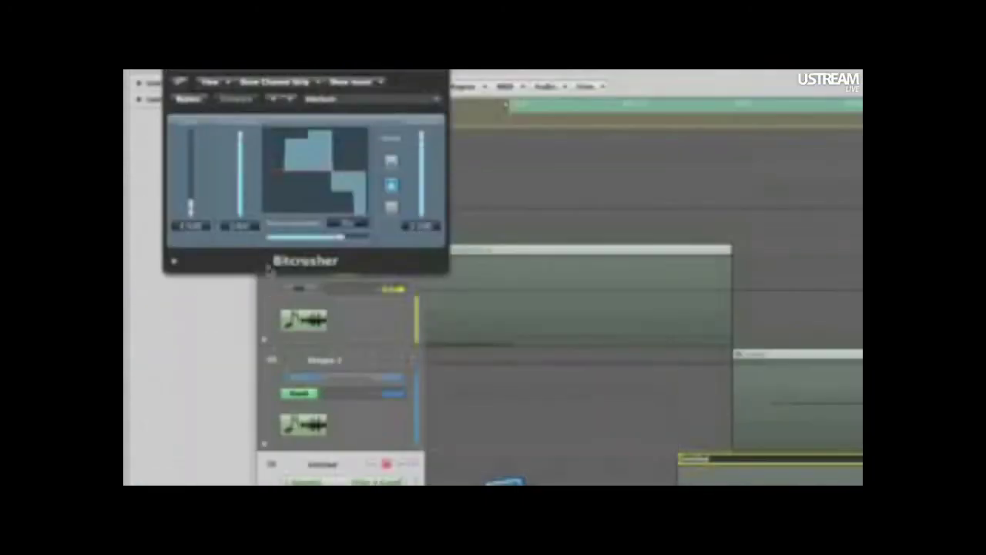
pyautogui.moveTo(239, 70); pyautogui.dragTo(604, 392)
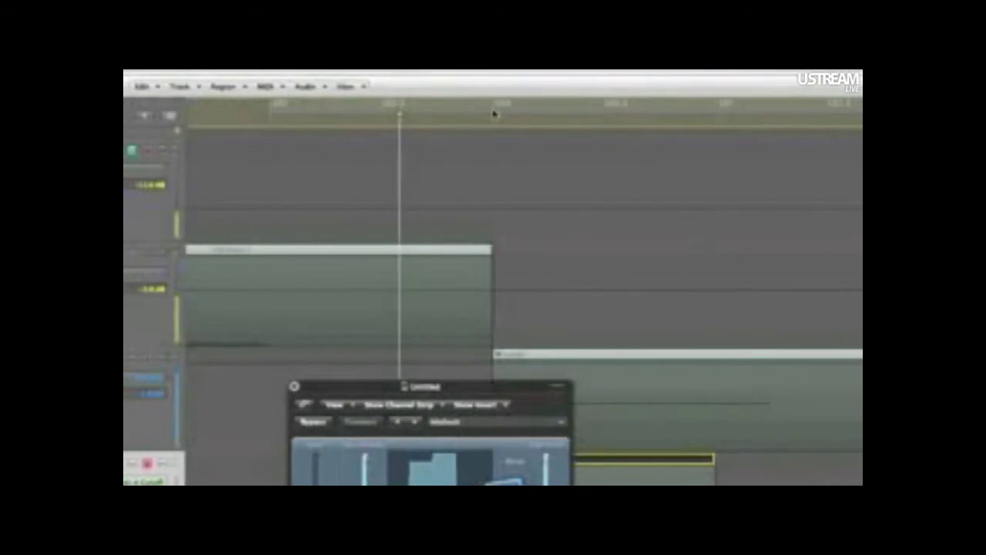
pyautogui.moveTo(495, 120); pyautogui.dragTo(641, 123)
pyautogui.press('space')
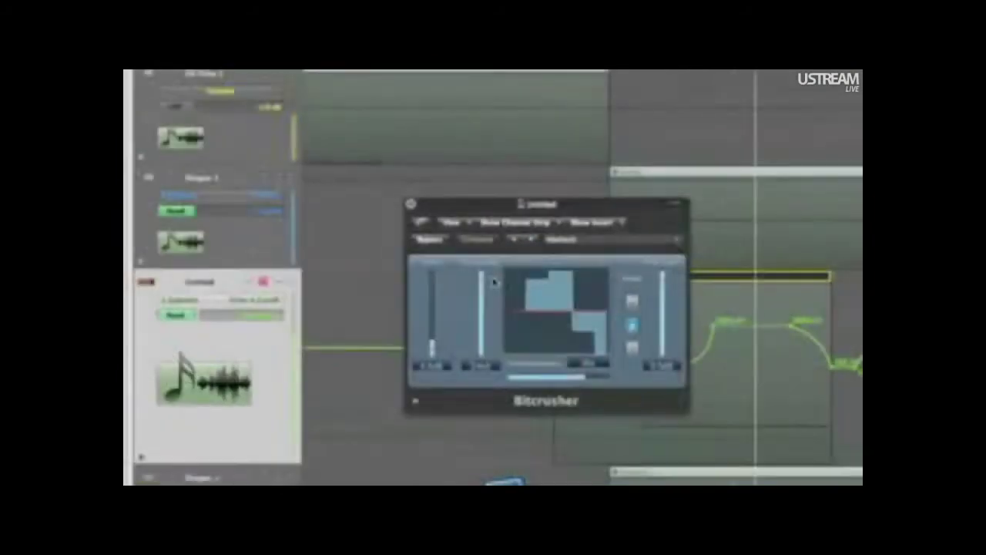
pyautogui.press('space')
pyautogui.click(338, 221)
pyautogui.press('space')
pyautogui.click(492, 279)
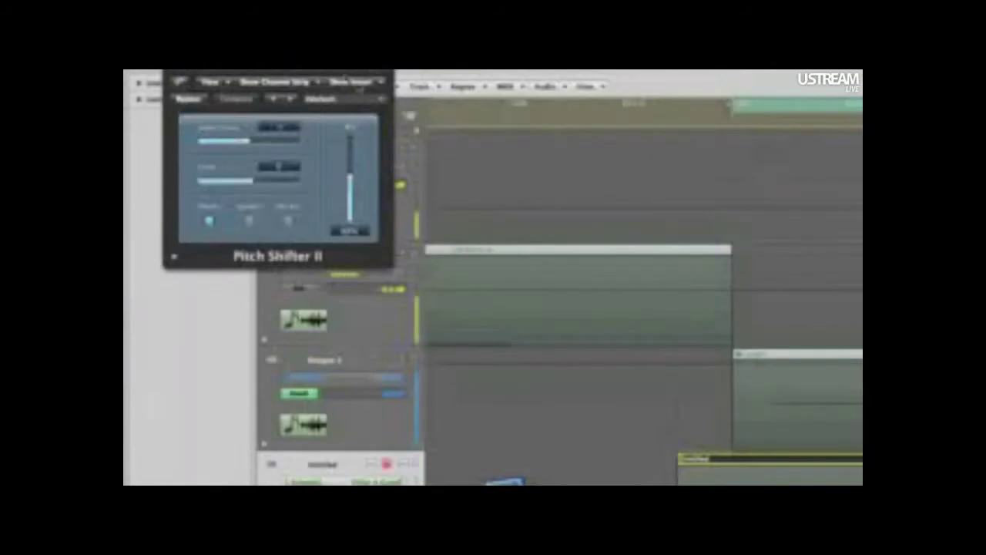
# Re-enable both Pitch Shifter II inserts and the Chorus on the Untitled track, reviewing each plug-in's settings
pyautogui.moveTo(283, 78); pyautogui.dragTo(419, 169)
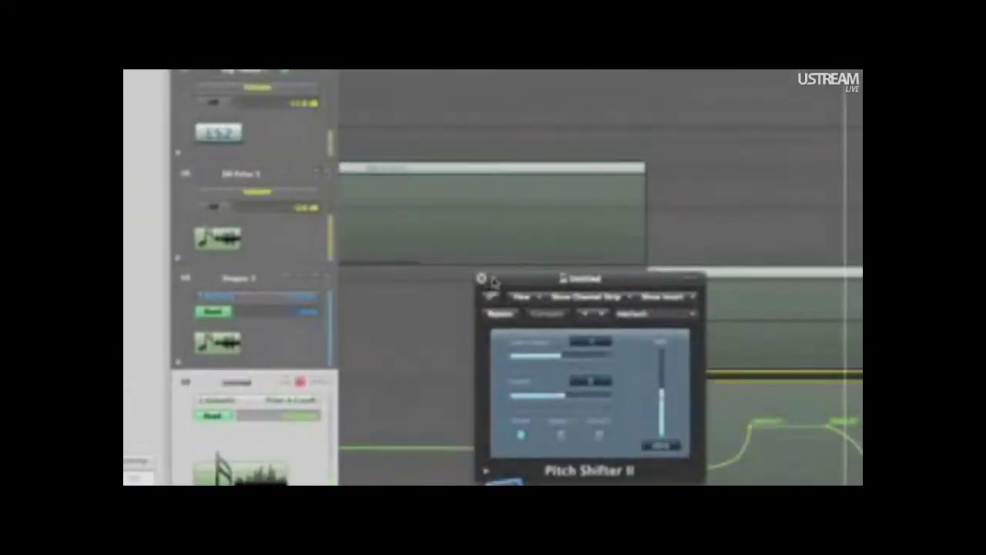
pyautogui.click(484, 278)
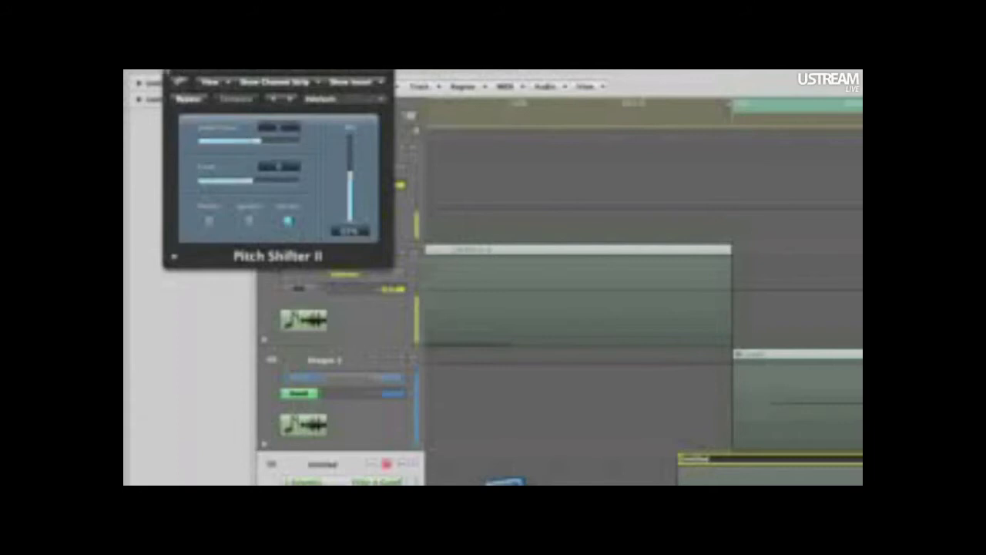
pyautogui.click(173, 72)
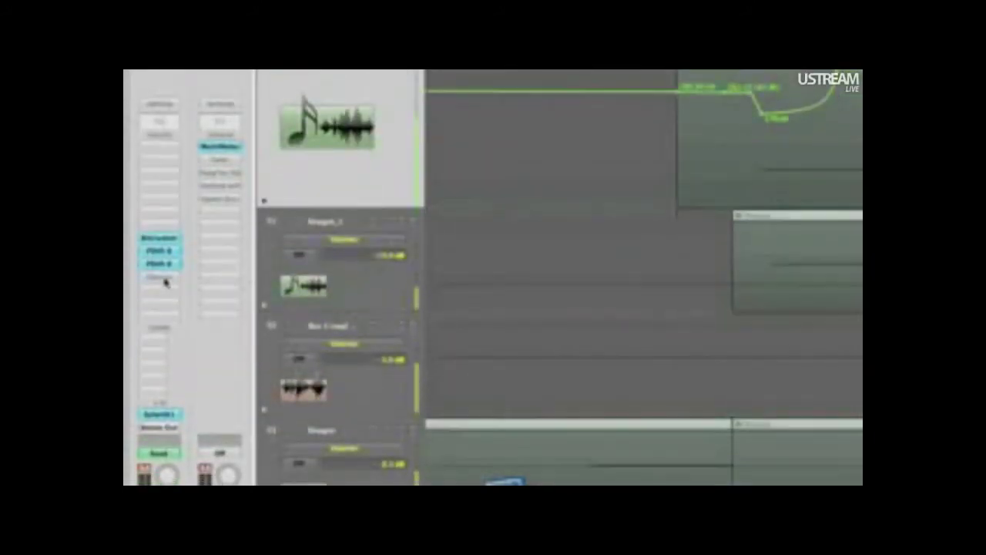
pyautogui.click(160, 278)
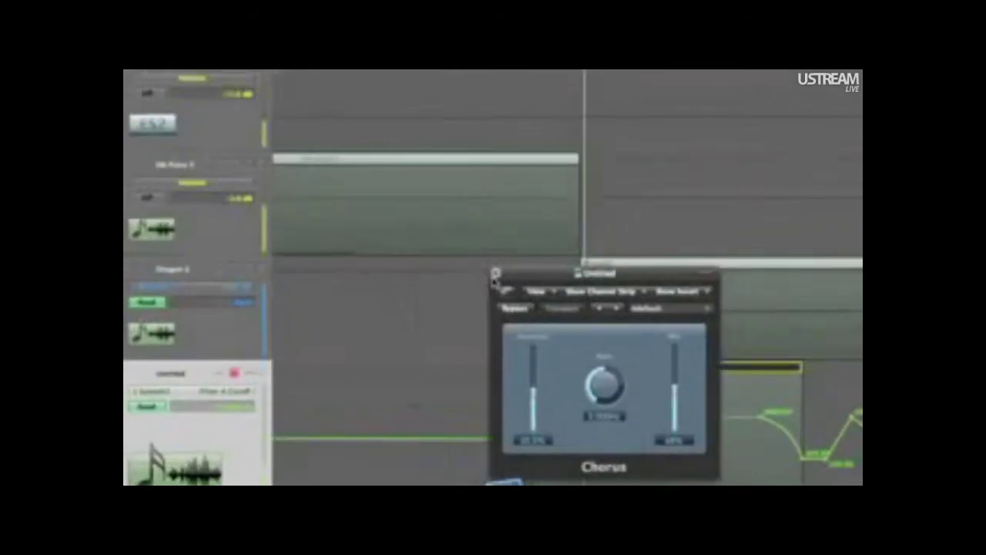
pyautogui.click(491, 278)
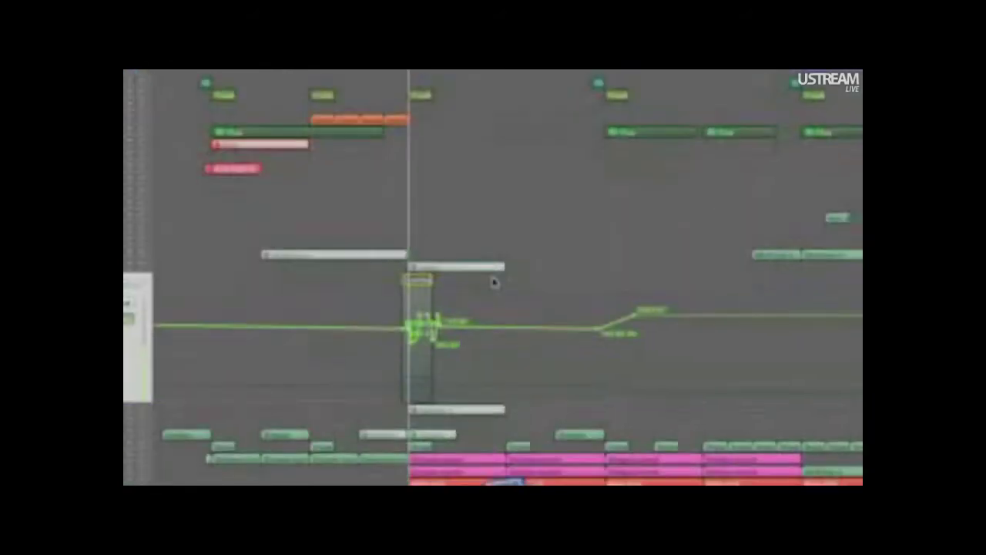
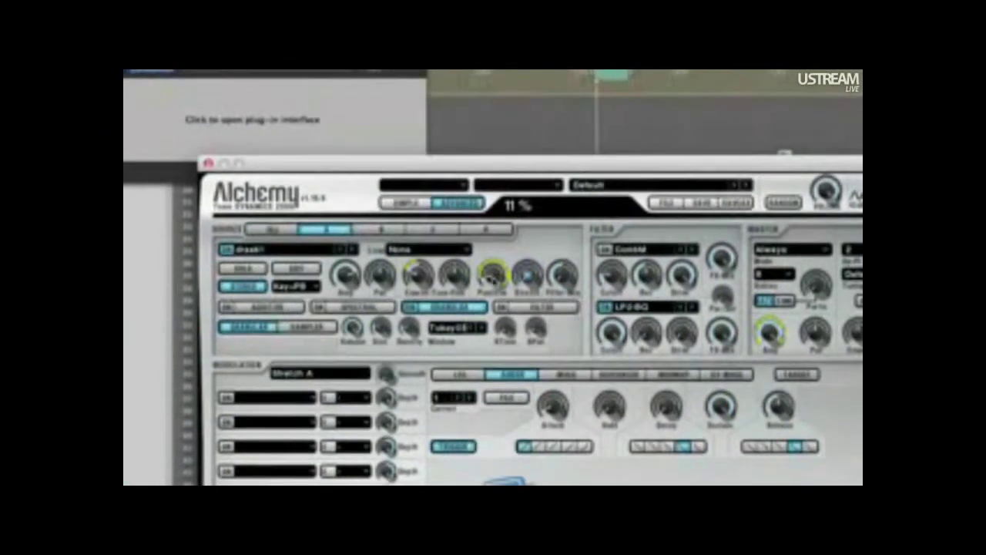
# Adjust the Position knob of source A in Alchemy and move the plug-in window clear of the arrangement
pyautogui.moveTo(490, 280); pyautogui.dragTo(491, 242)
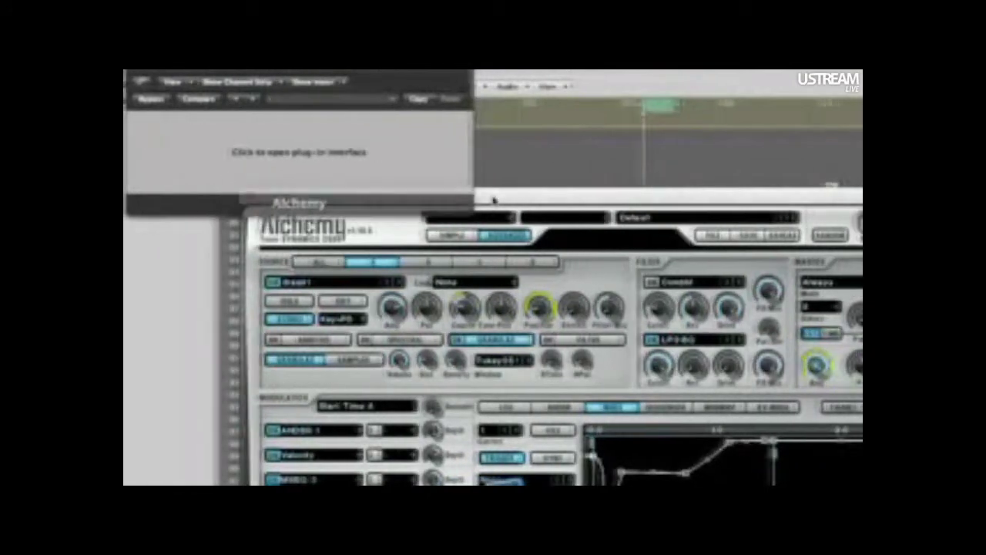
pyautogui.moveTo(523, 198); pyautogui.dragTo(700, 299)
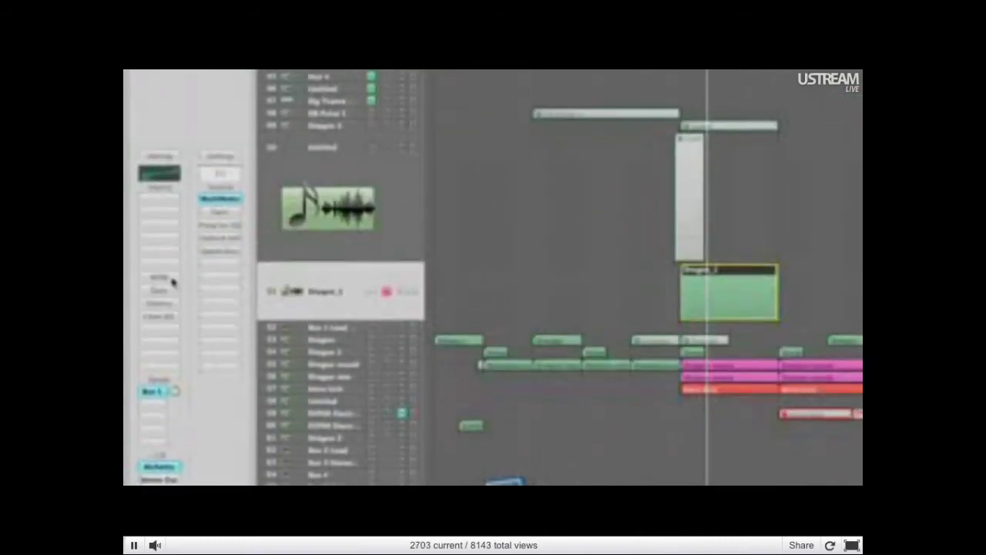
# Enable the WOW filter insert on the Alchemy track and bring up its interface
pyautogui.keyDown('alt'); pyautogui.click(166, 280); pyautogui.keyUp('alt')
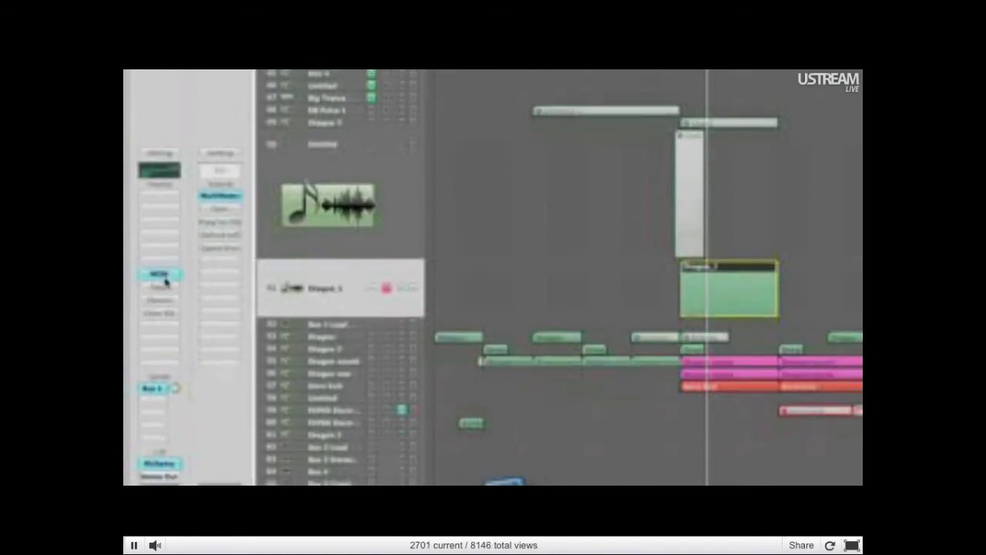
pyautogui.doubleClick(164, 280)
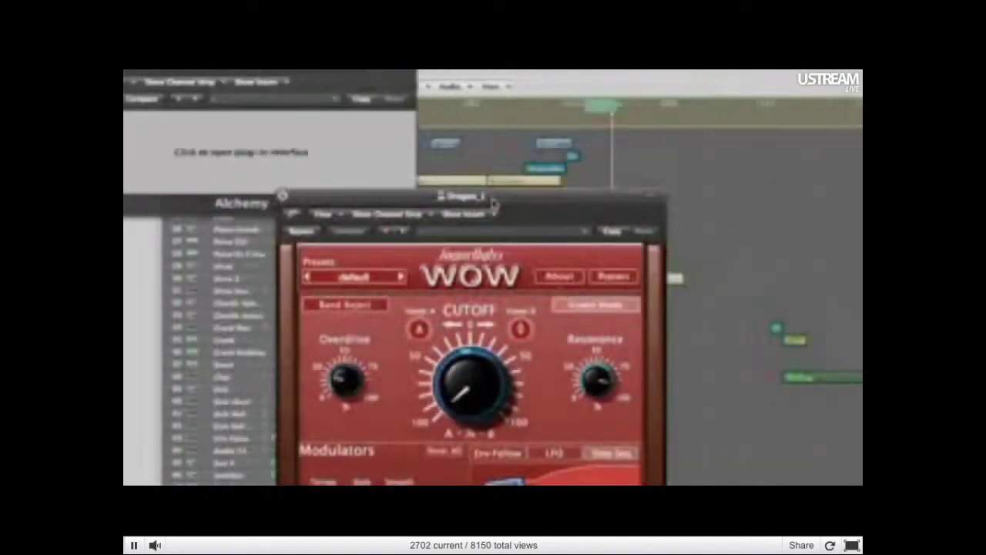
pyautogui.moveTo(492, 201); pyautogui.dragTo(696, 325)
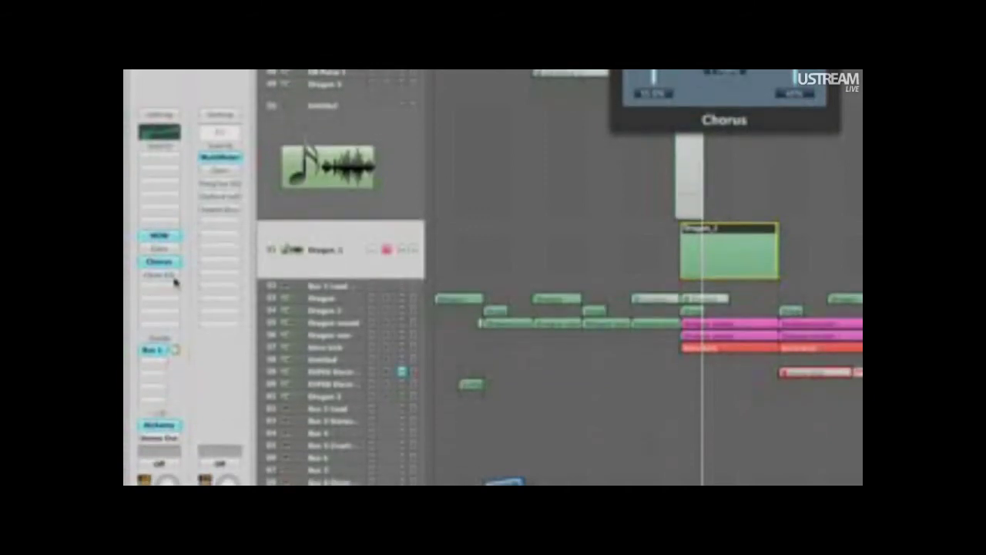
# Enable the Channel EQ insert on the Alchemy track, review its curve and close the open plug-in windows
pyautogui.keyDown('alt'); pyautogui.click(169, 277); pyautogui.keyUp('alt')
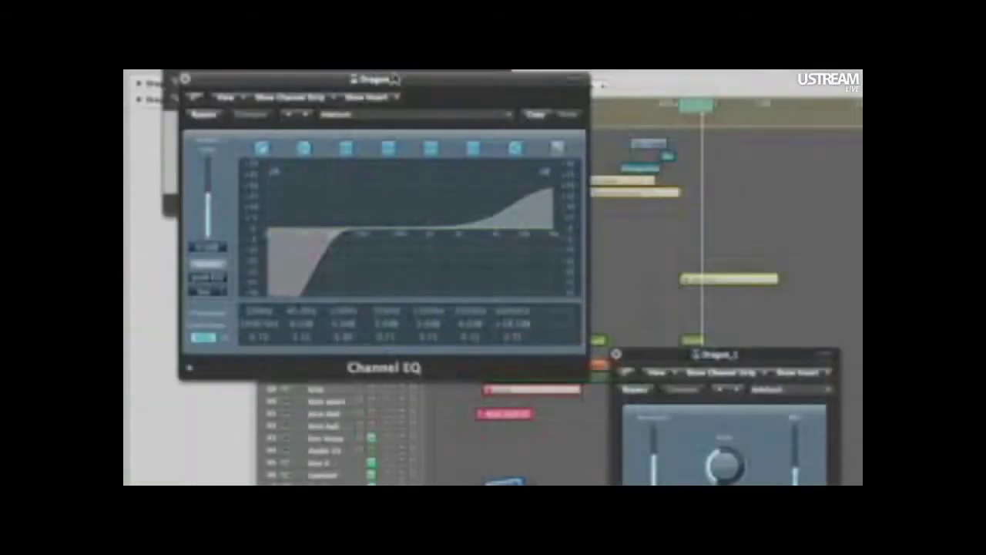
pyautogui.moveTo(394, 78); pyautogui.dragTo(490, 147)
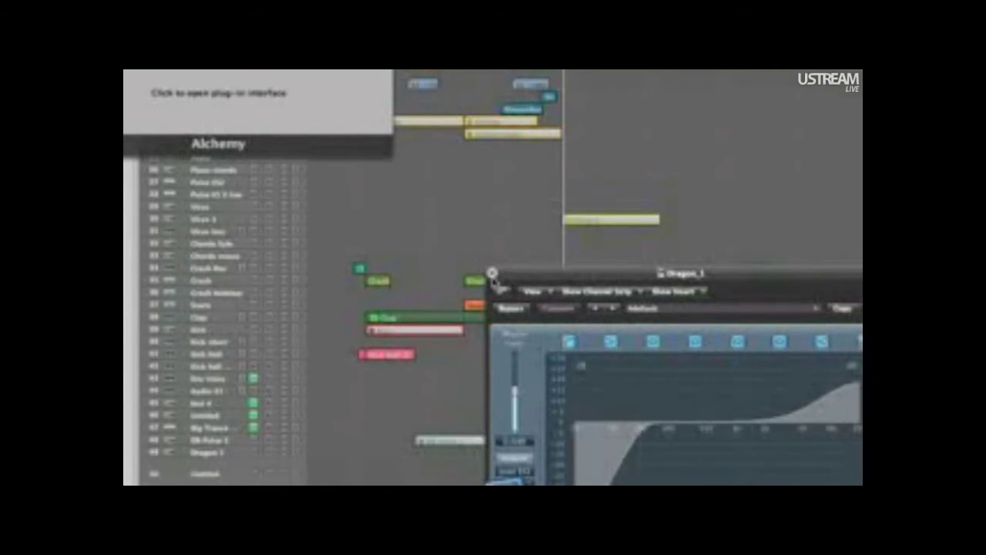
pyautogui.click(493, 274)
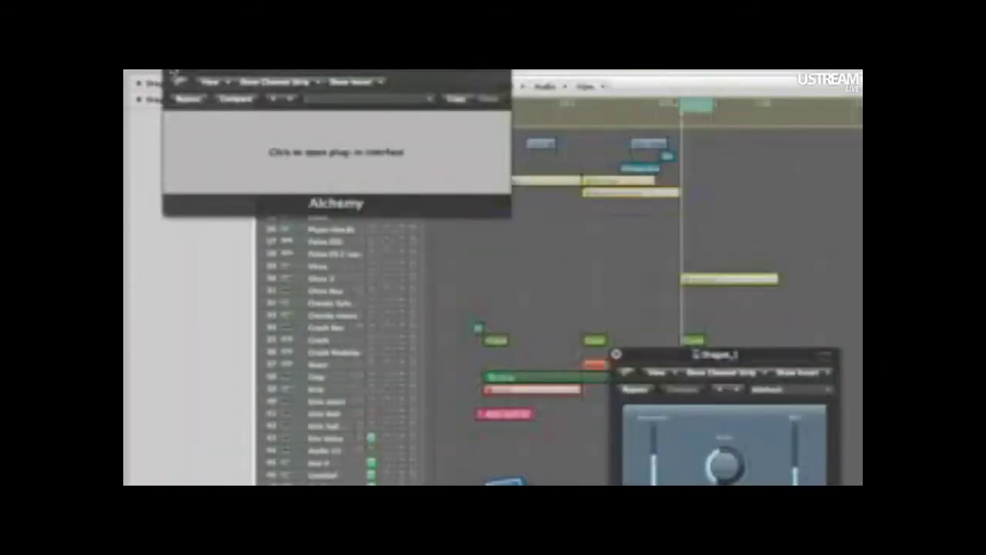
pyautogui.click(174, 71)
pyautogui.click(617, 354)
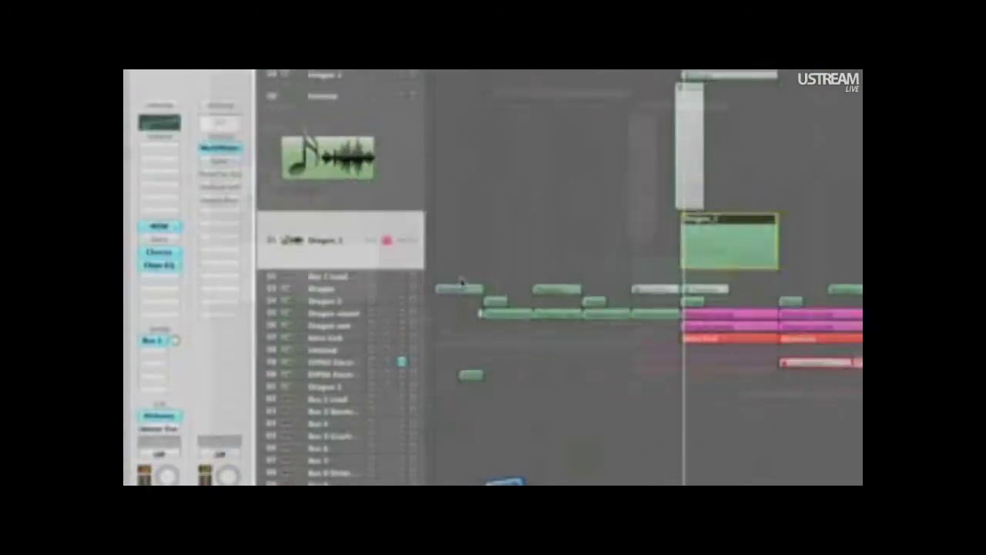
# Select a green region on the Dragon track for playback and open the track's Kontakt 4 instrument
pyautogui.click(306, 320)
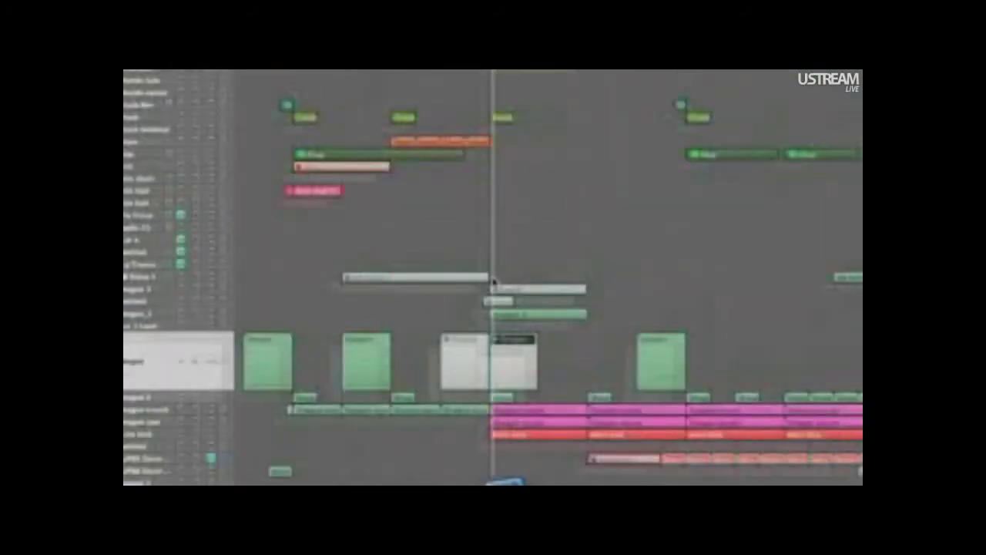
pyautogui.hscroll(-3, 543, 279)
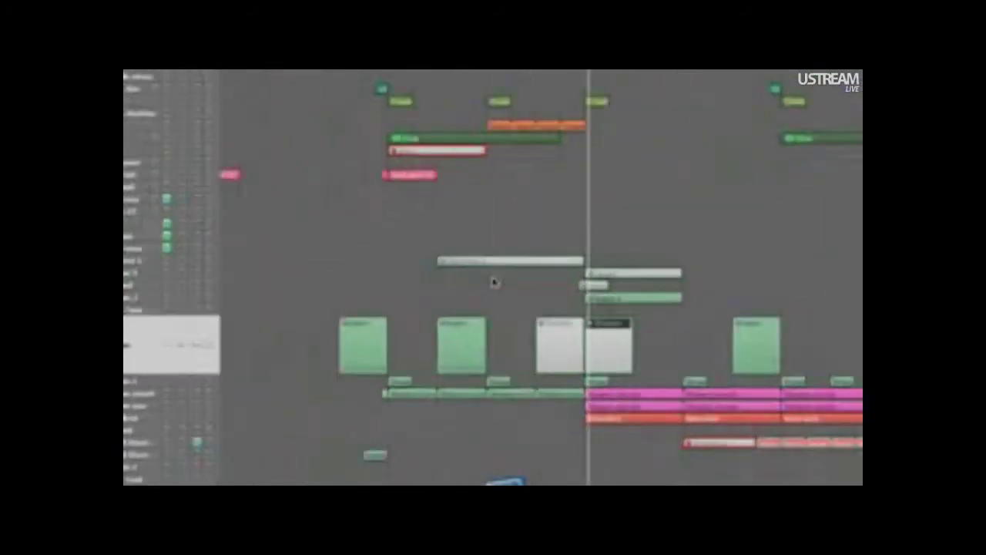
pyautogui.click(462, 341)
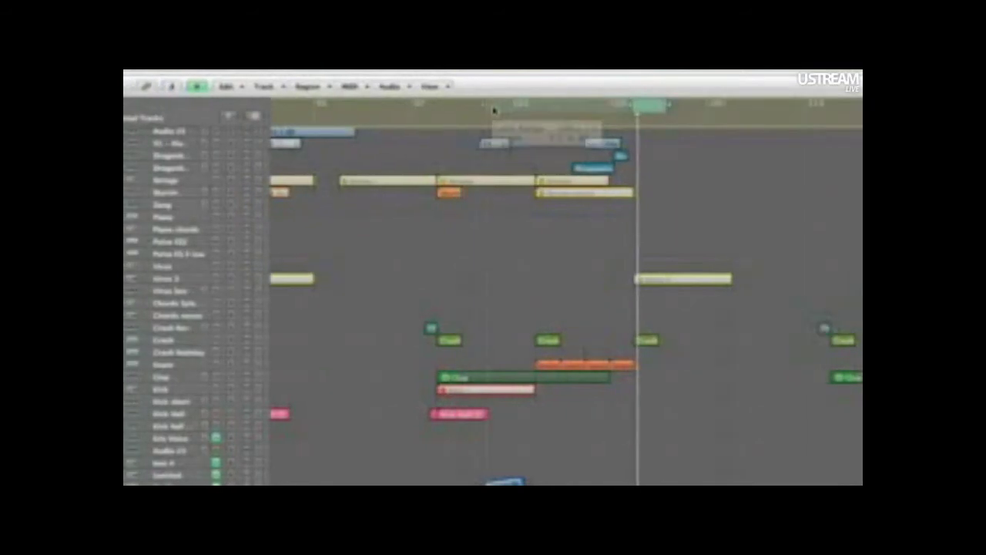
pyautogui.keyDown('shift'); pyautogui.click(494, 111); pyautogui.keyUp('shift')
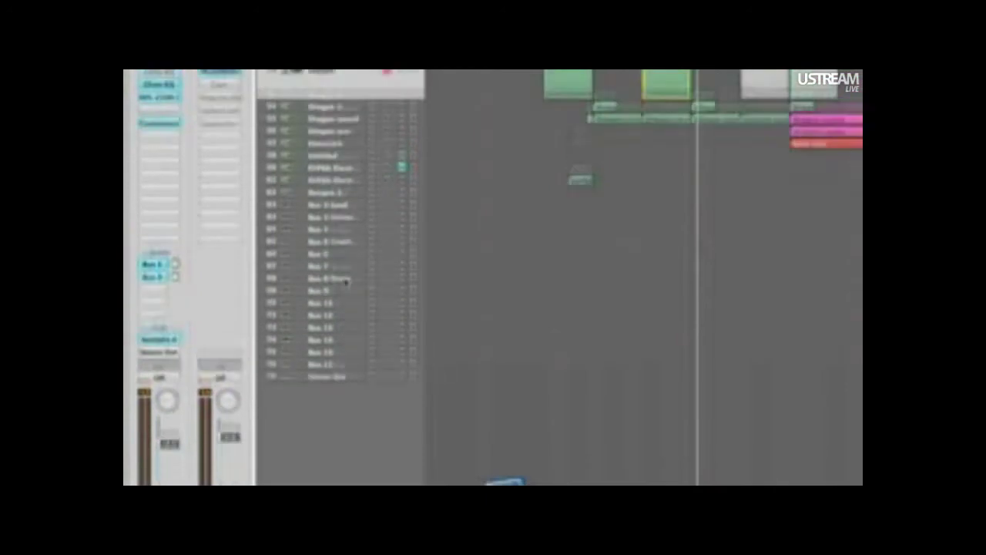
pyautogui.doubleClick(165, 301)
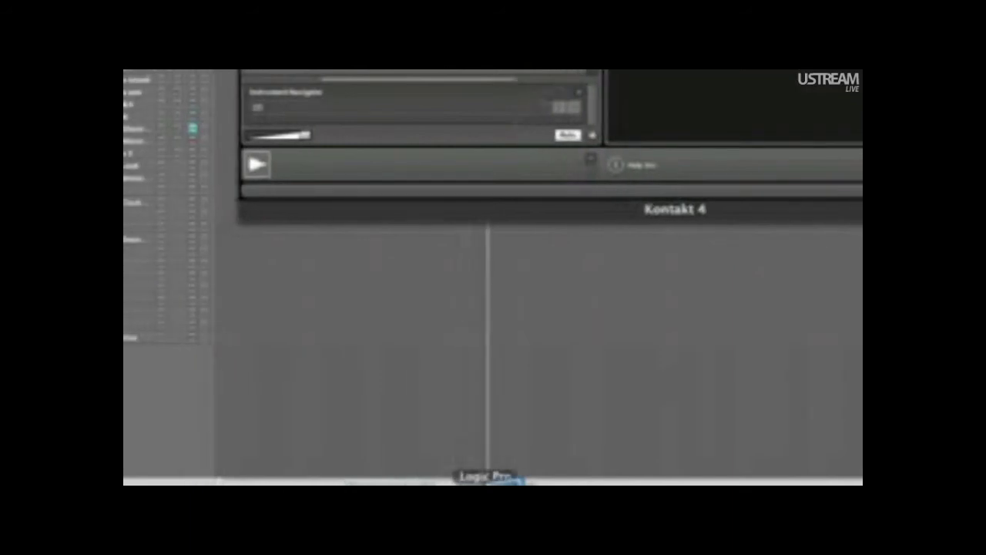
# Force quit Logic Pro
pyautogui.rightClick(493, 478)
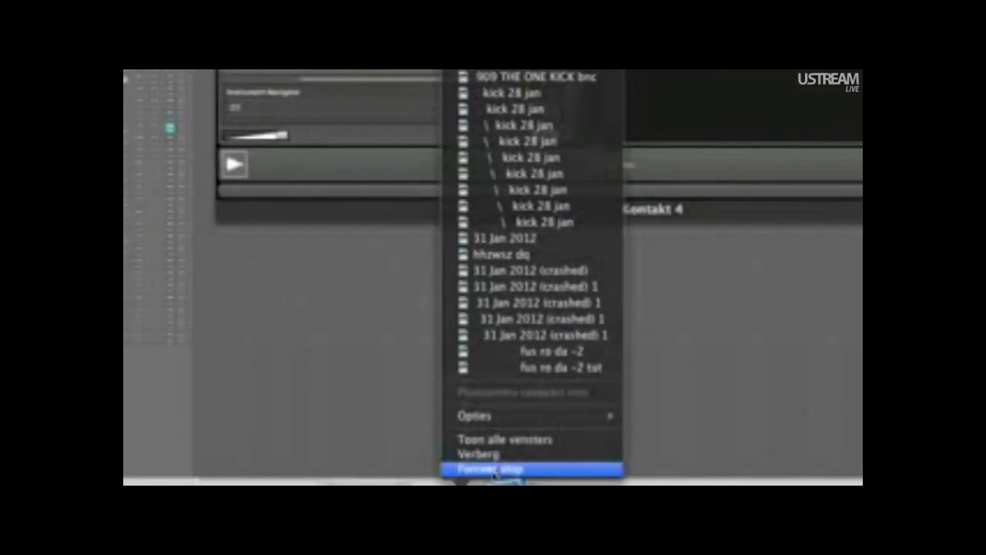
pyautogui.click(493, 470)
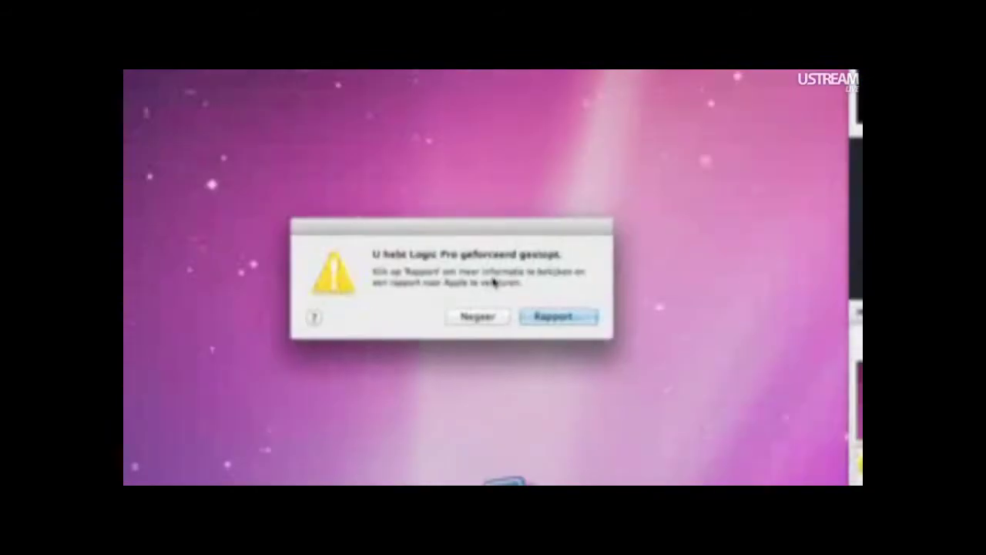
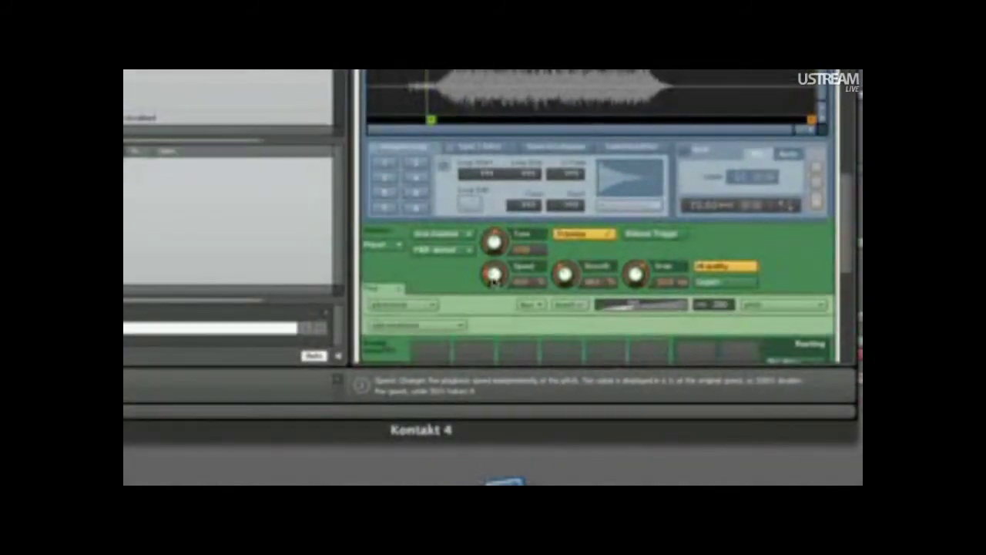
# Examine the sample waveform, loop settings and time-stretching controls in the Kontakt 4 instrument editor
pyautogui.scroll(-10, 493, 285)
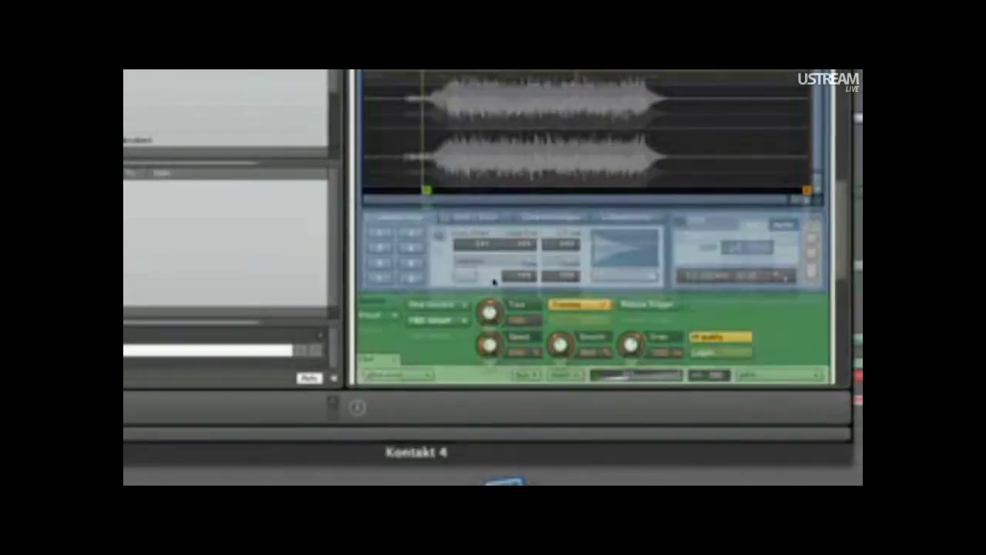
pyautogui.scroll(5, 494, 283)
pyautogui.scroll(-5, 494, 282)
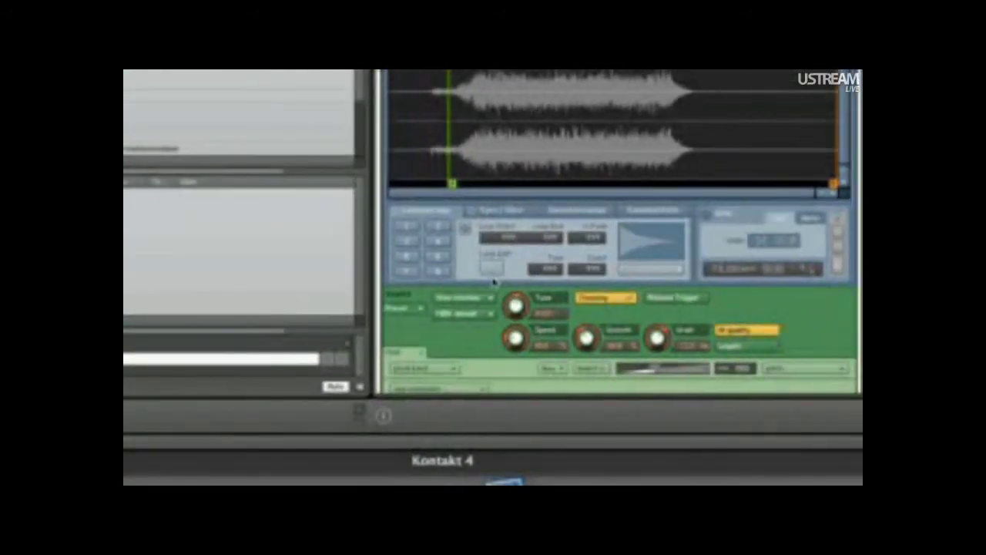
pyautogui.scroll(5, 494, 282)
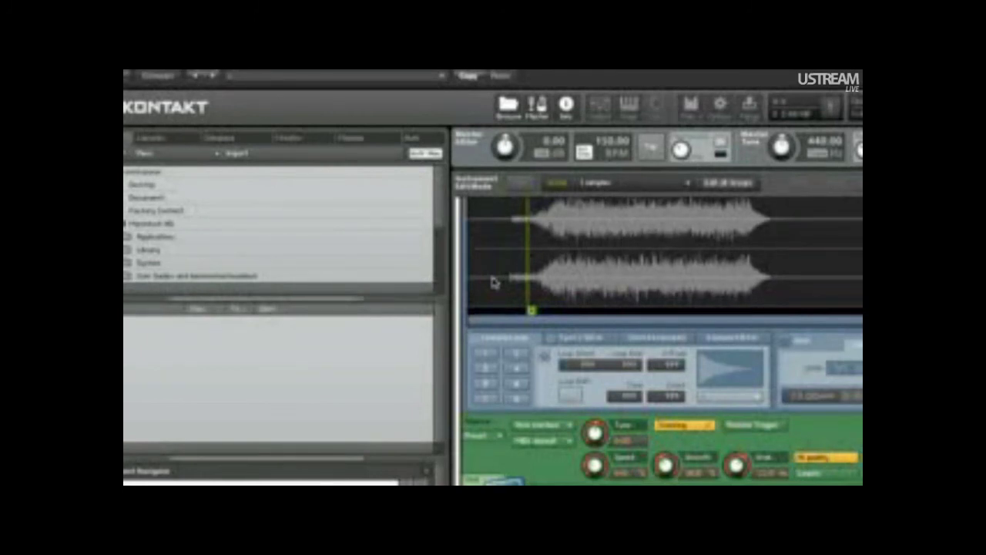
pyautogui.scroll(6, 494, 282)
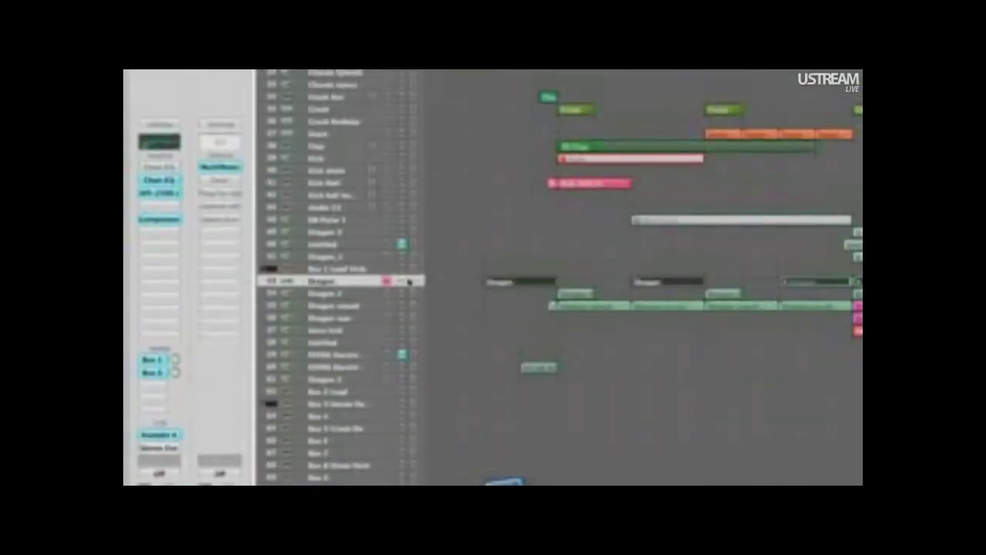
# Select the untitled track above the Alchemy dragon track, inspect its Sylenth1 instrument and close the plug-in window
pyautogui.click(344, 279)
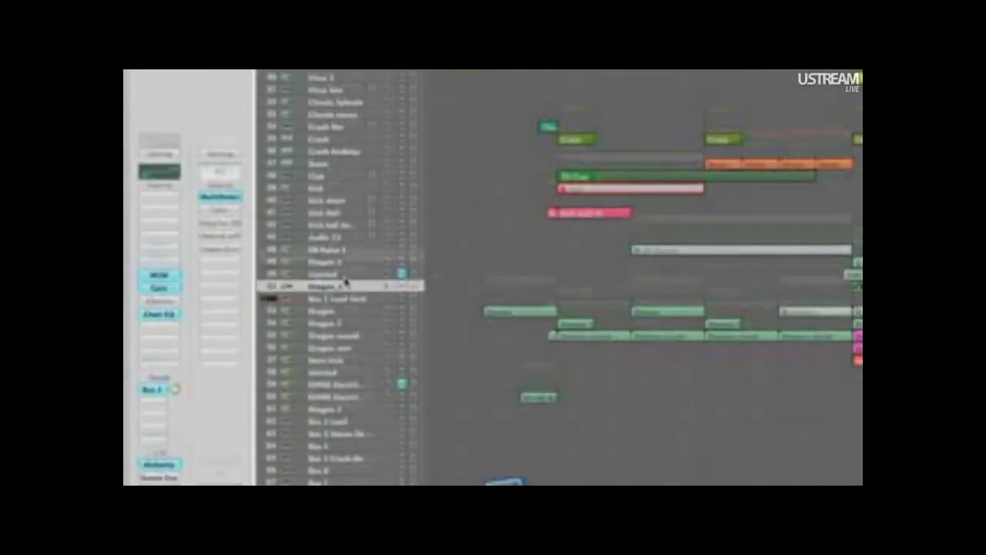
pyautogui.click(329, 265)
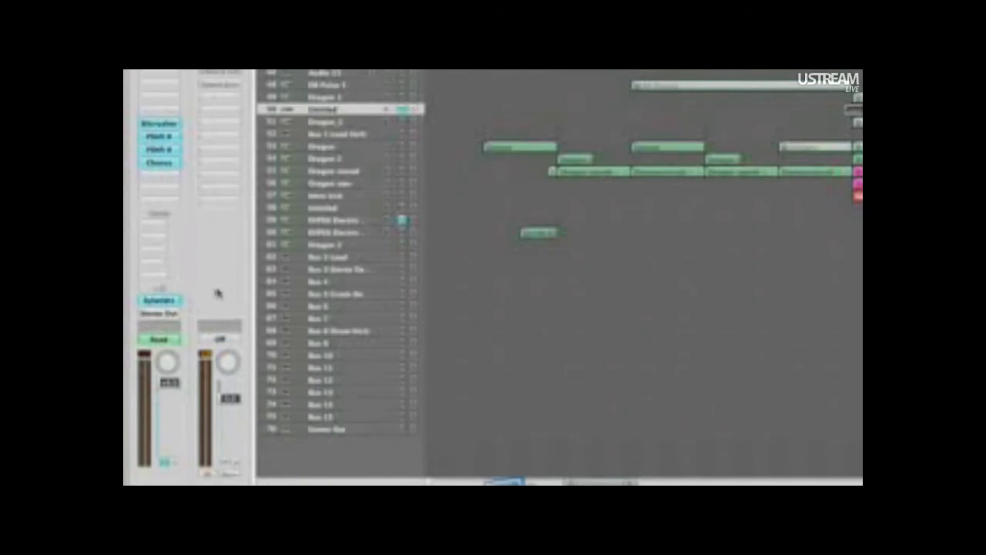
pyautogui.doubleClick(160, 300)
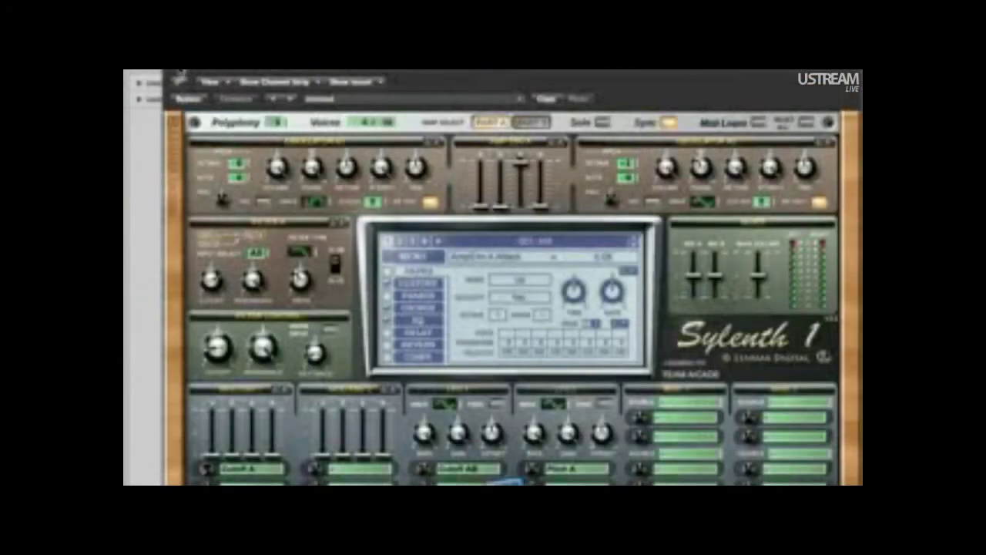
pyautogui.click(176, 71)
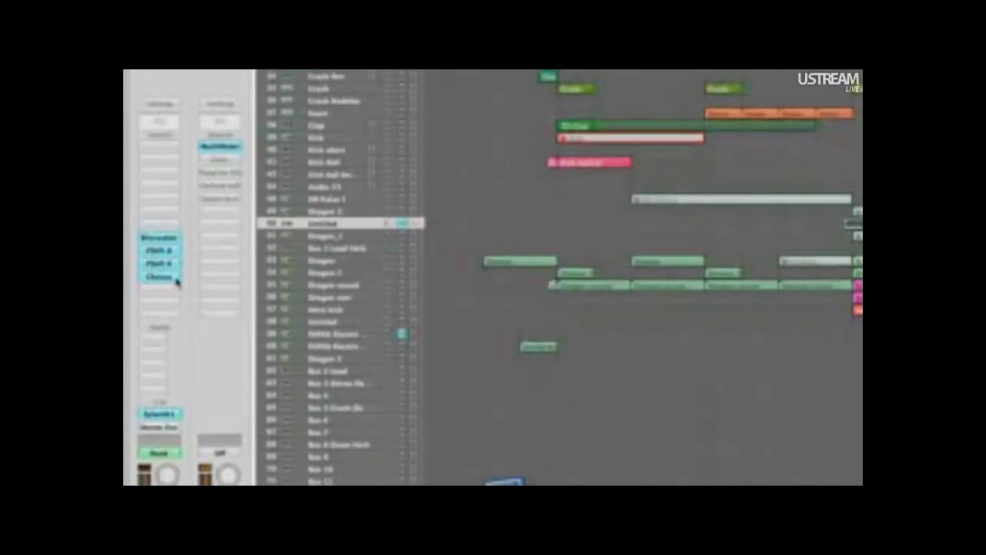
# Select the Alchemy dragon track, inspect its WOW filter insert and close the plug-in window
pyautogui.click(345, 235)
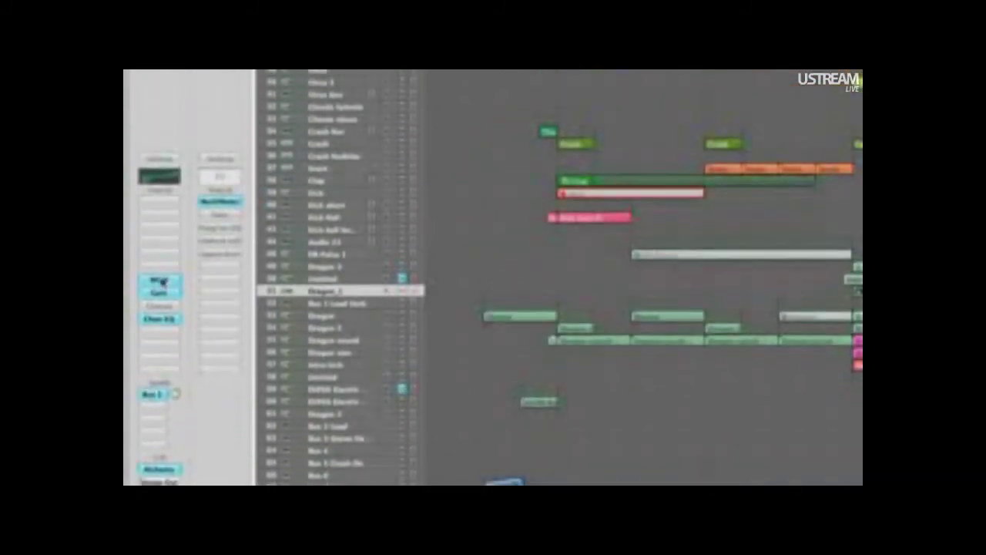
pyautogui.click(172, 280)
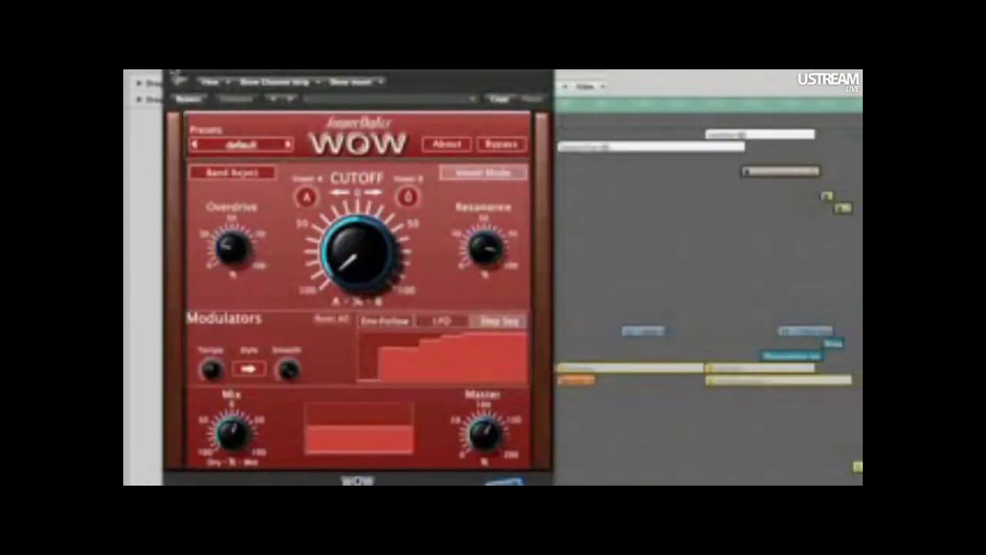
pyautogui.click(174, 71)
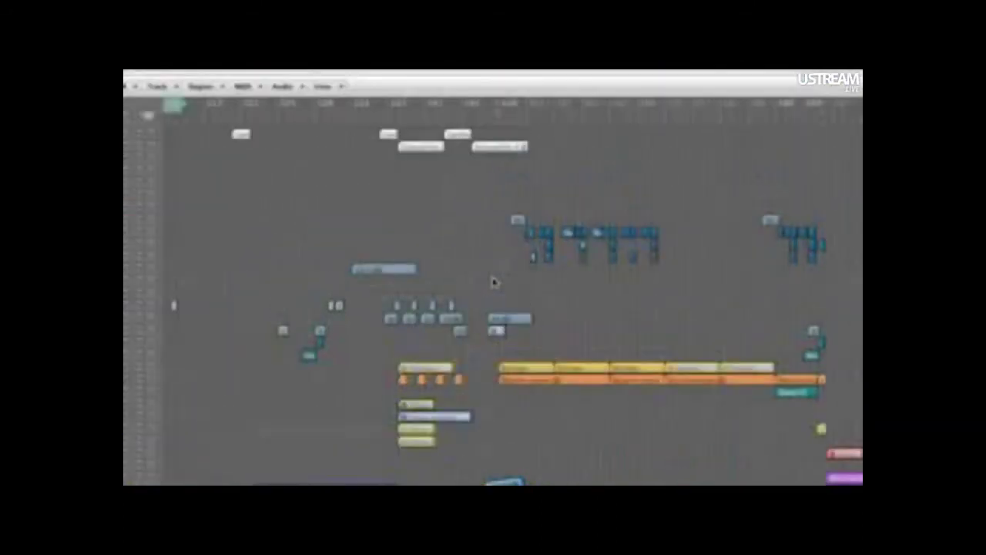
# Set a cycle range over the Narrator section and play it while viewing the Narrator regions' waveforms up close
pyautogui.moveTo(493, 114); pyautogui.dragTo(721, 110)
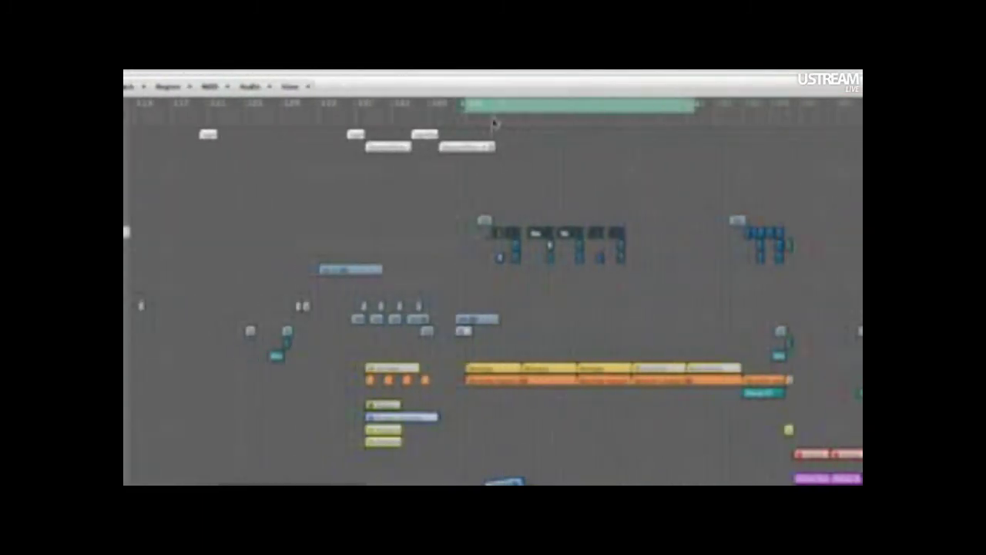
pyautogui.click(787, 123)
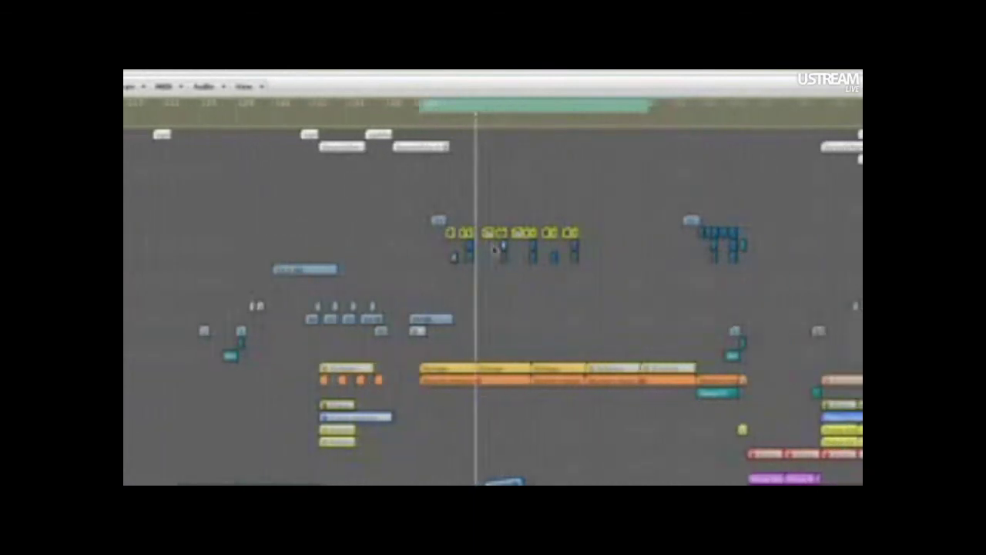
pyautogui.press('z')
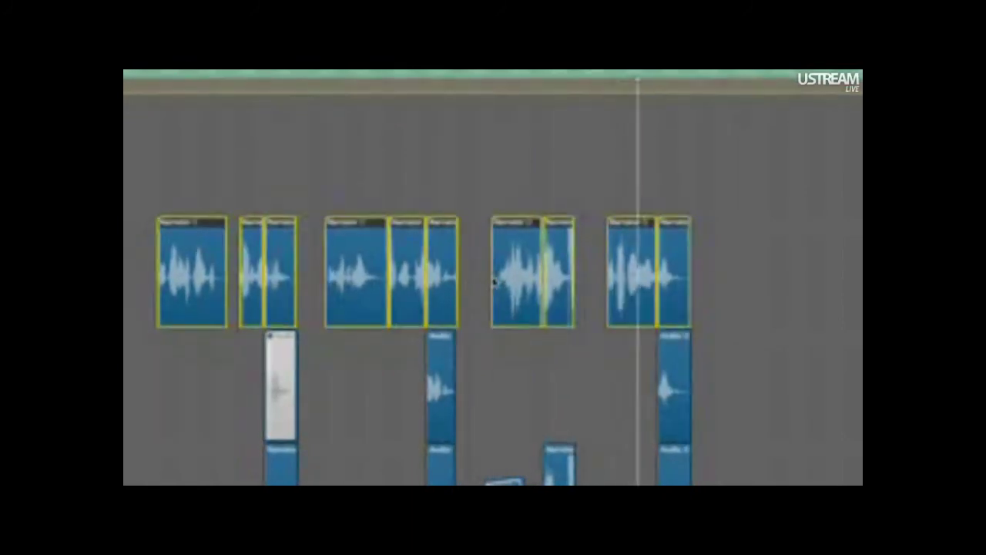
pyautogui.press('space')
pyautogui.hotkey('ctrl', 's')
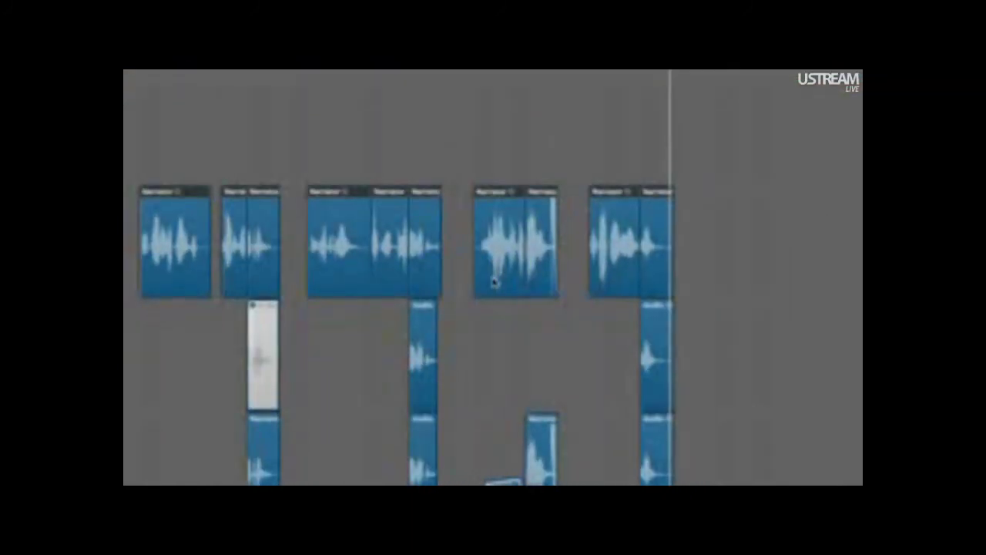
pyautogui.press('z')
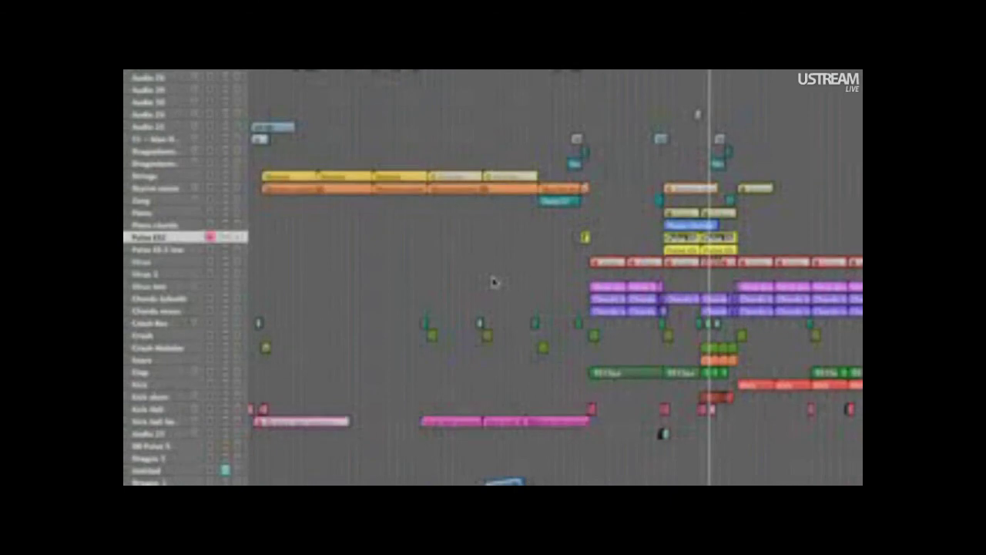
# Inspect the ES2 synthesizer on the Pulse ES2 track and close the plug-in window
pyautogui.scroll(1, 494, 282)
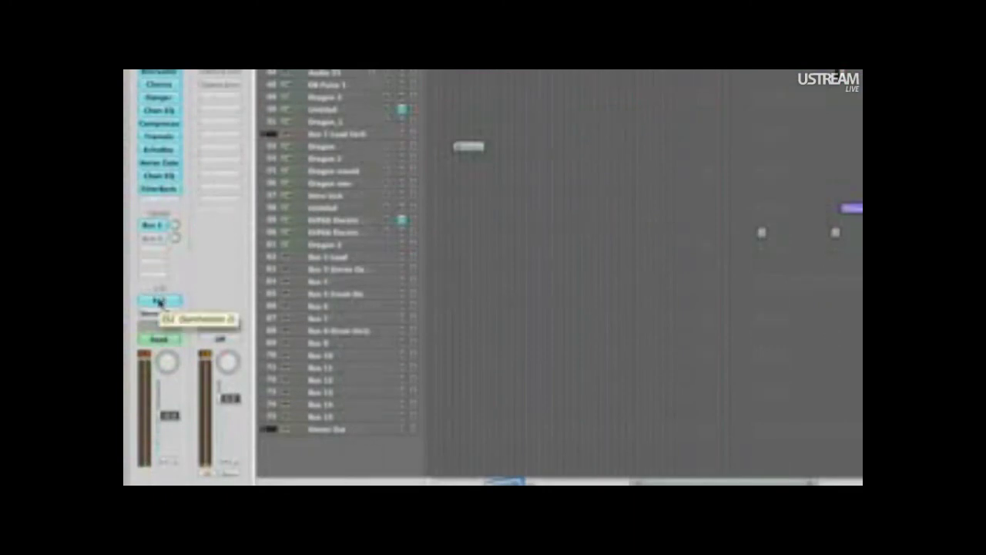
pyautogui.doubleClick(171, 304)
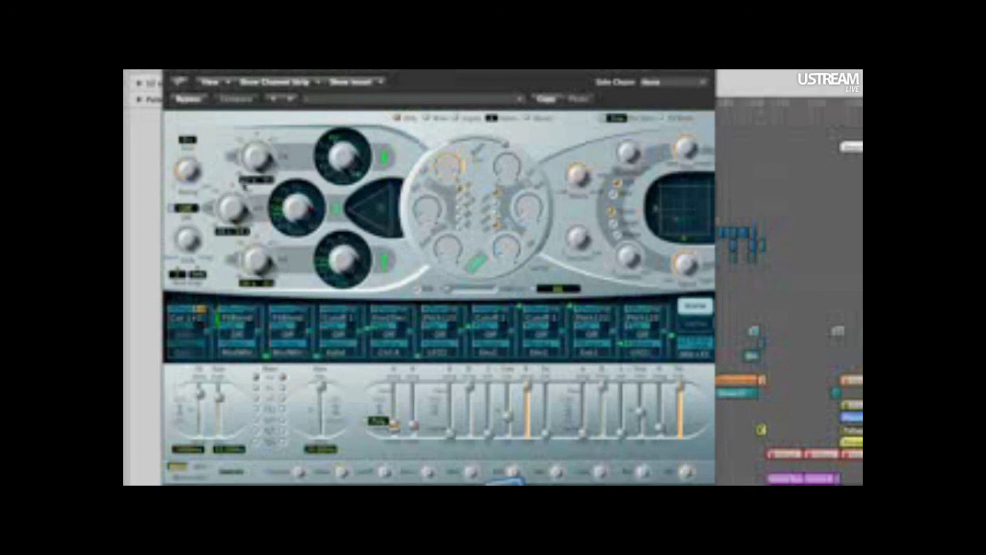
pyautogui.click(171, 71)
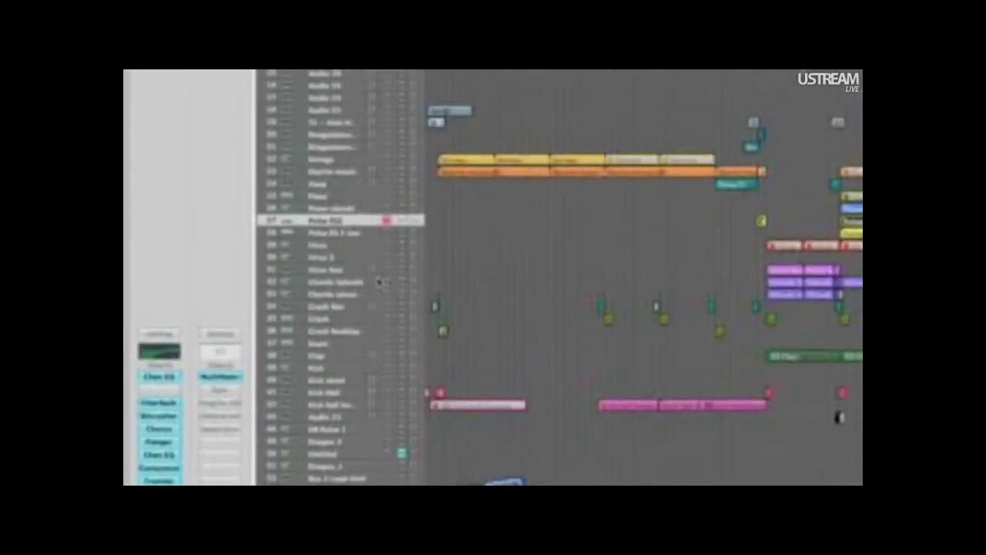
# Select the Chords Sylenth track, followed by the chords track directly below it
pyautogui.click(351, 281)
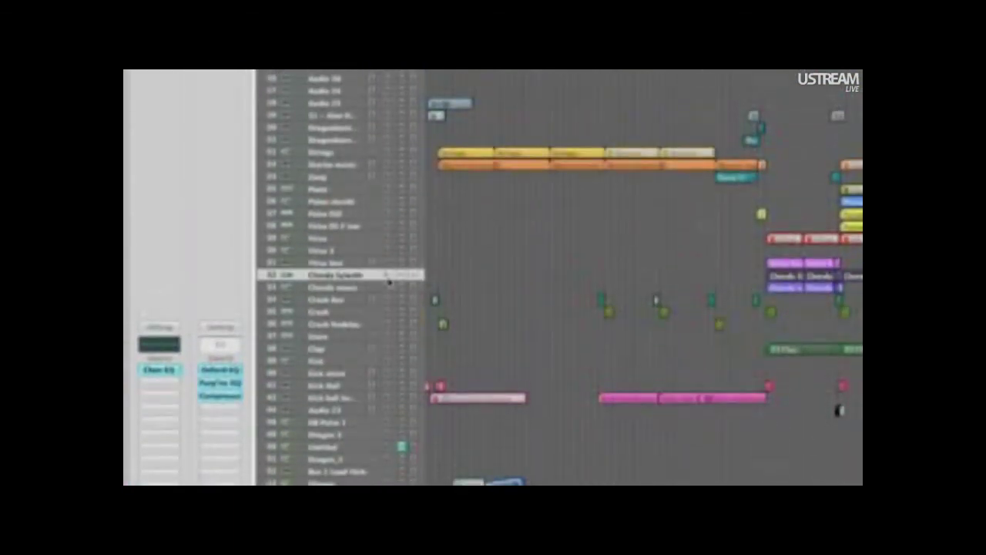
pyautogui.click(354, 285)
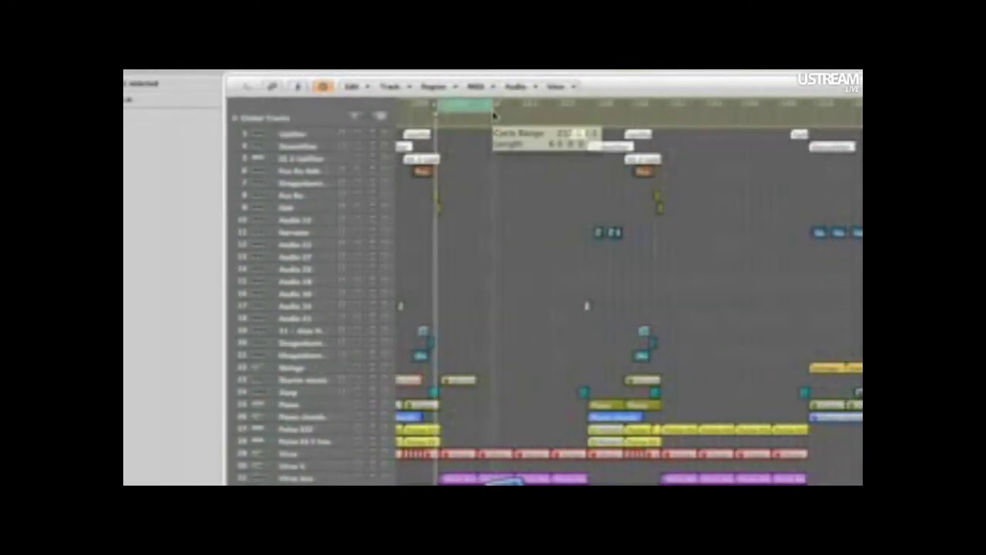
# Examine the Kick track up close and review the arrangement's sections across the whole song
pyautogui.hotkey('ctrl', 'alt', 'z')
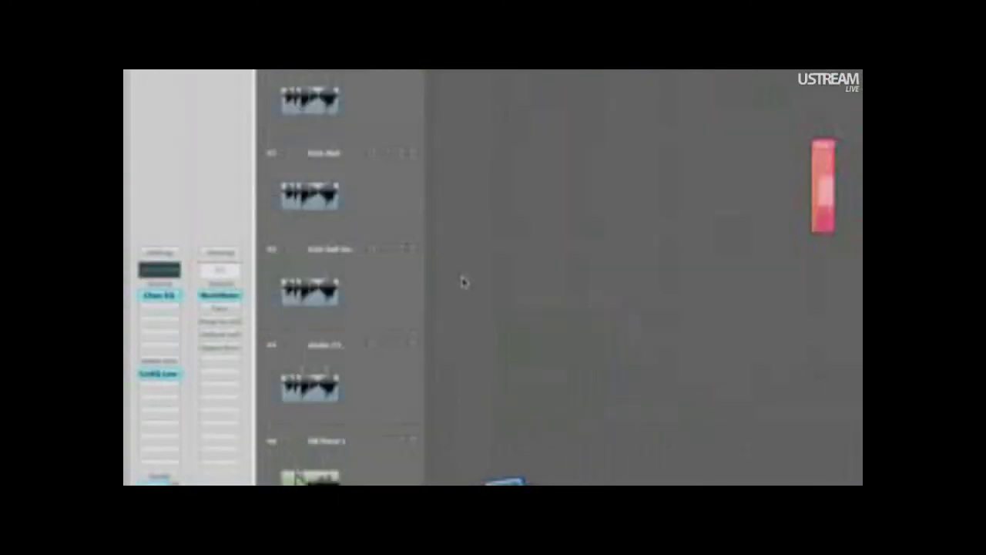
pyautogui.hscroll(5, 470, 201)
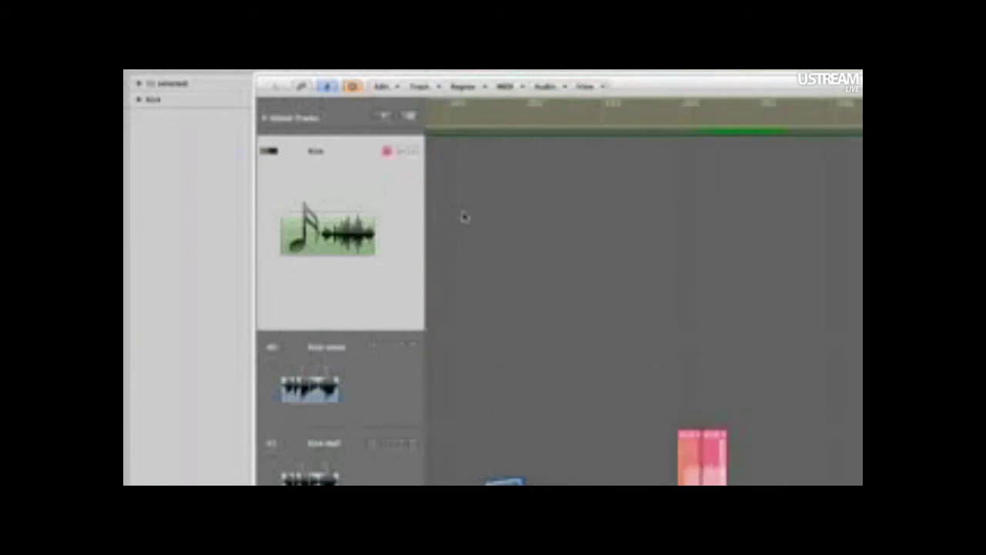
pyautogui.hscroll(5, 496, 281)
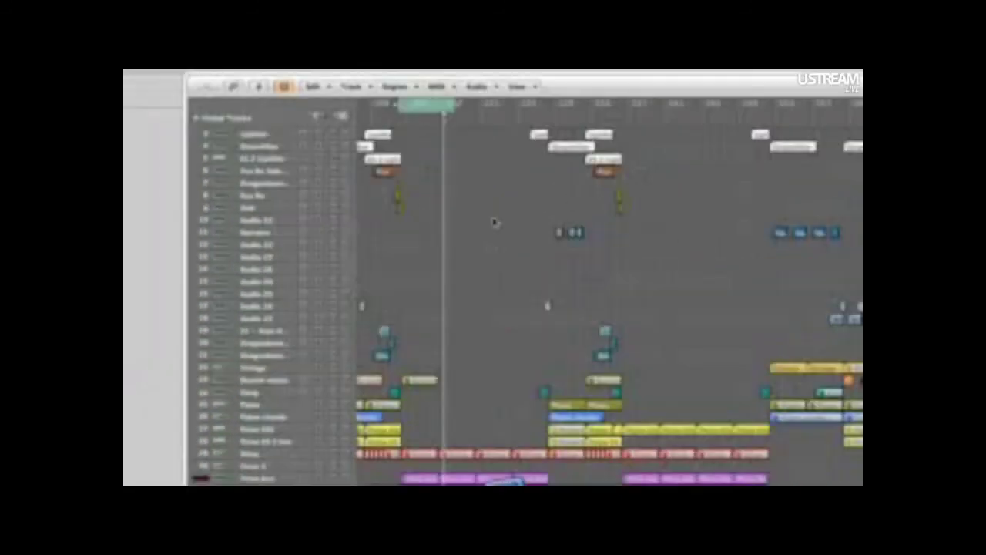
pyautogui.hscroll(-3, 545, 172)
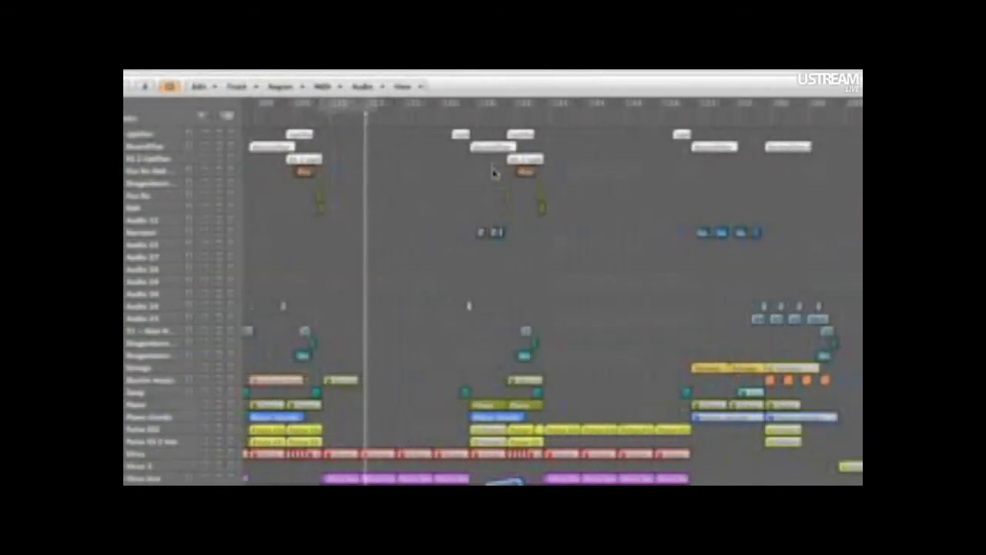
pyautogui.hscroll(-6, 494, 174)
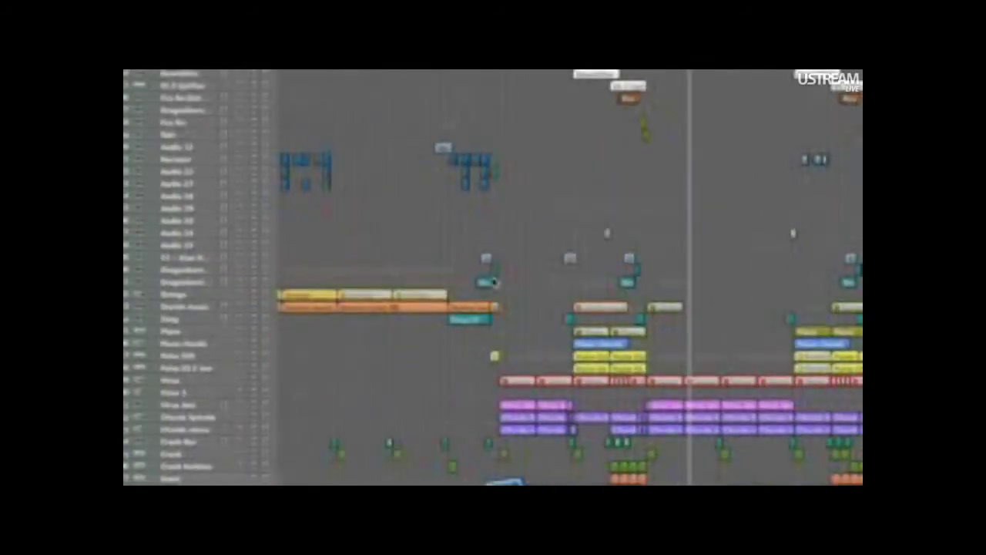
pyautogui.hscroll(-12, 635, 241)
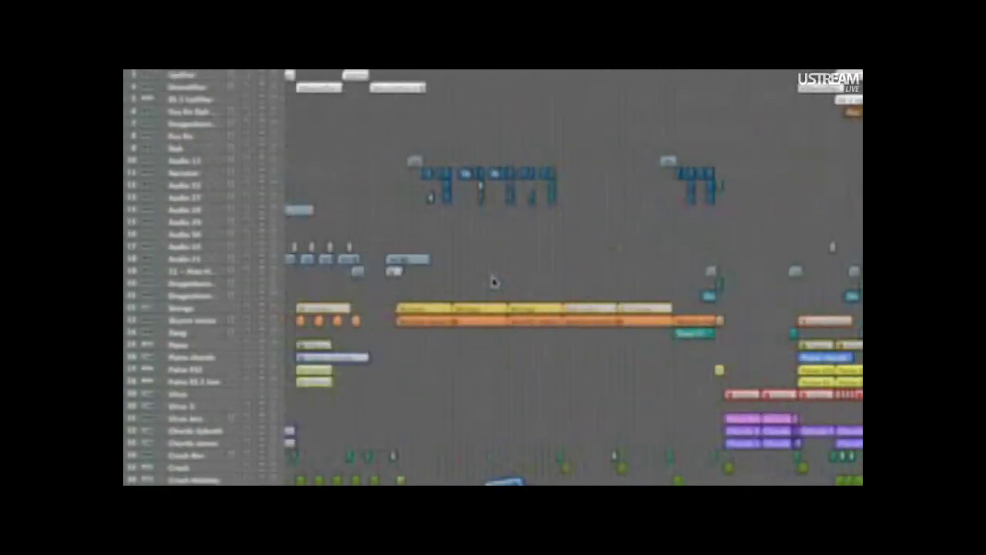
pyautogui.hscroll(-6, 495, 282)
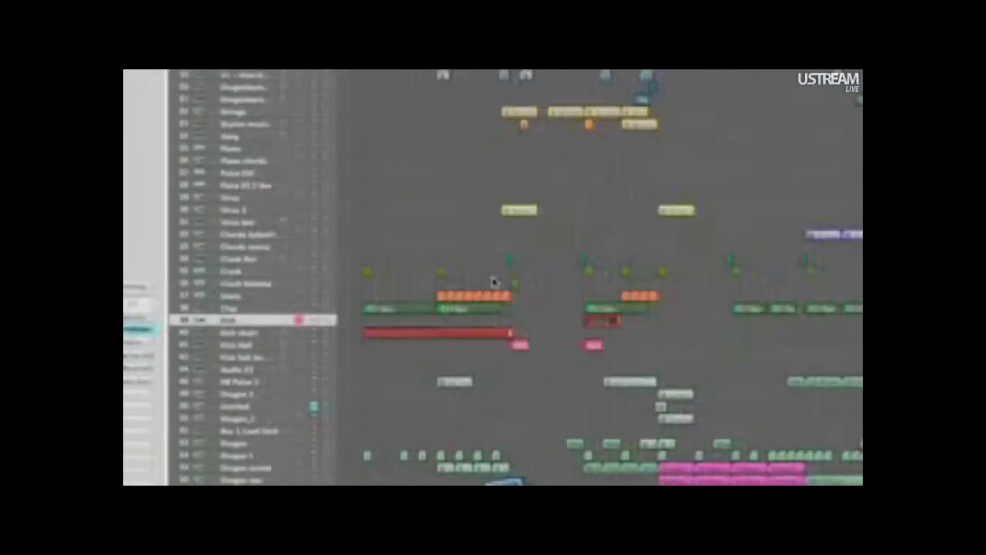
pyautogui.hscroll(15, 495, 282)
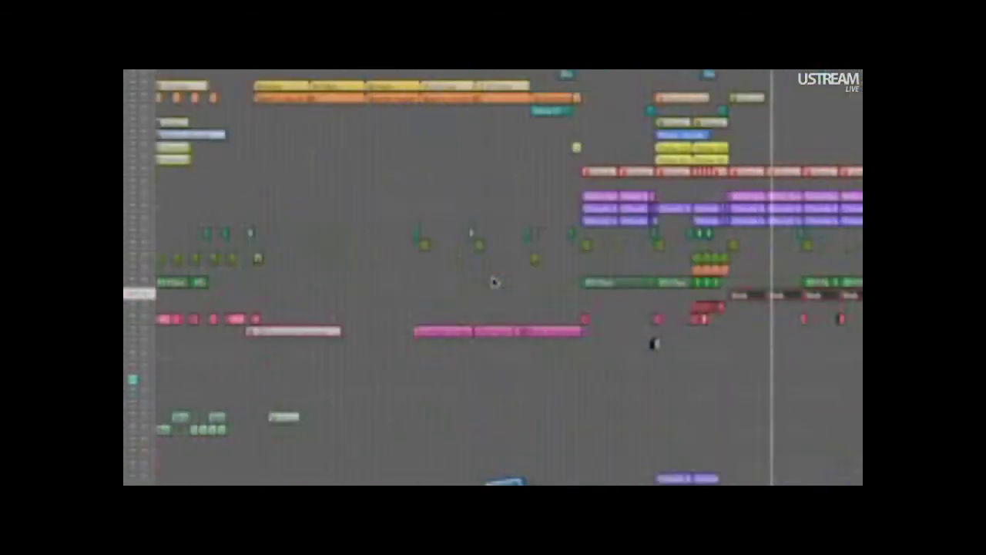